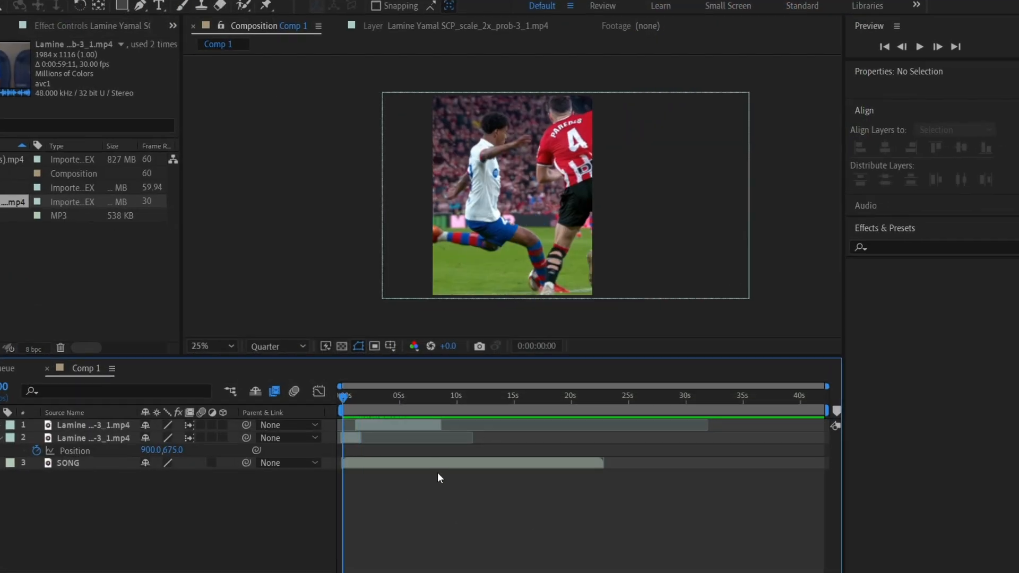
- Convert the SONG layer's audio to keyframes
right_click(440, 469)
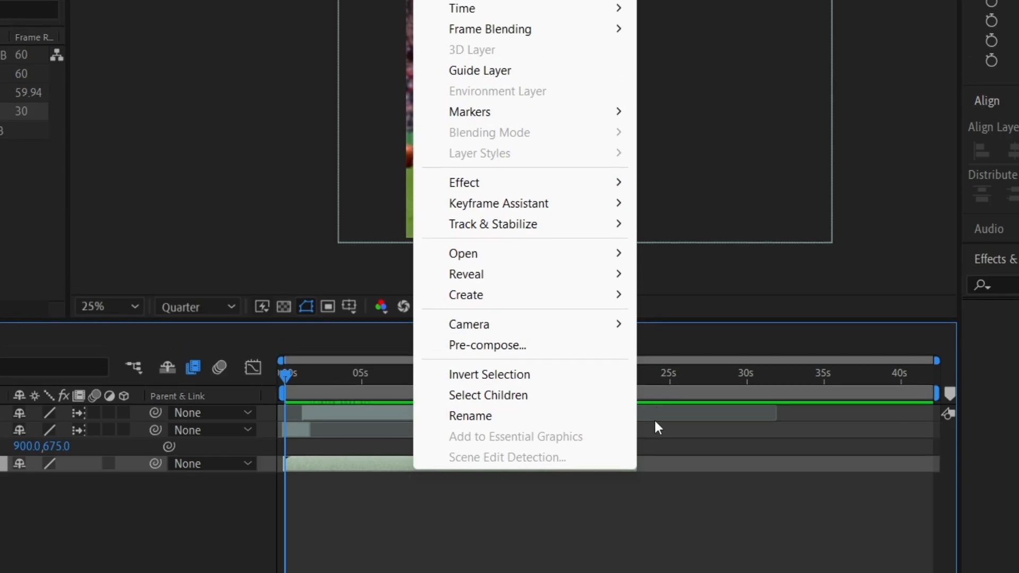
mouse_move(538, 167)
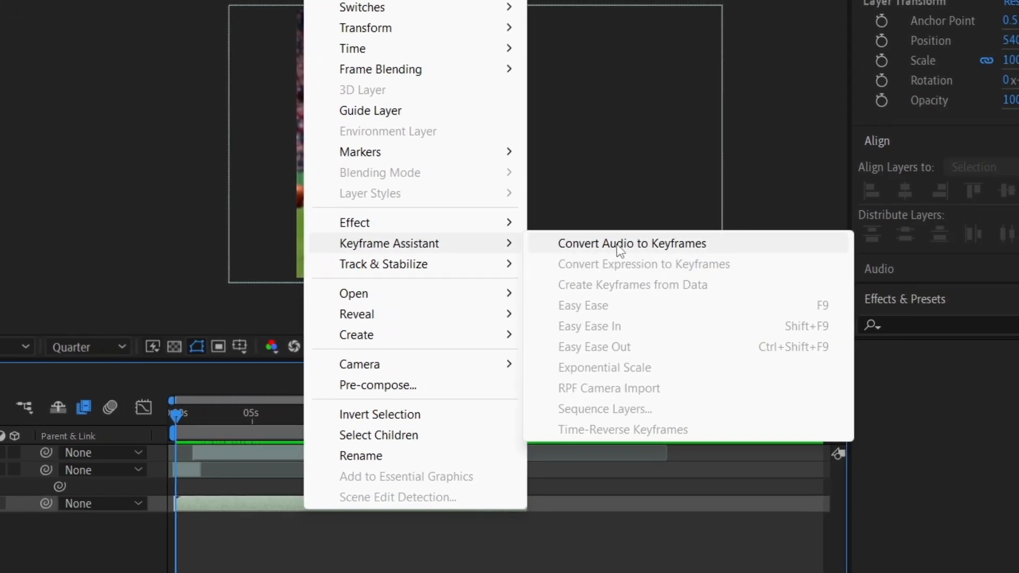
left_click(672, 244)
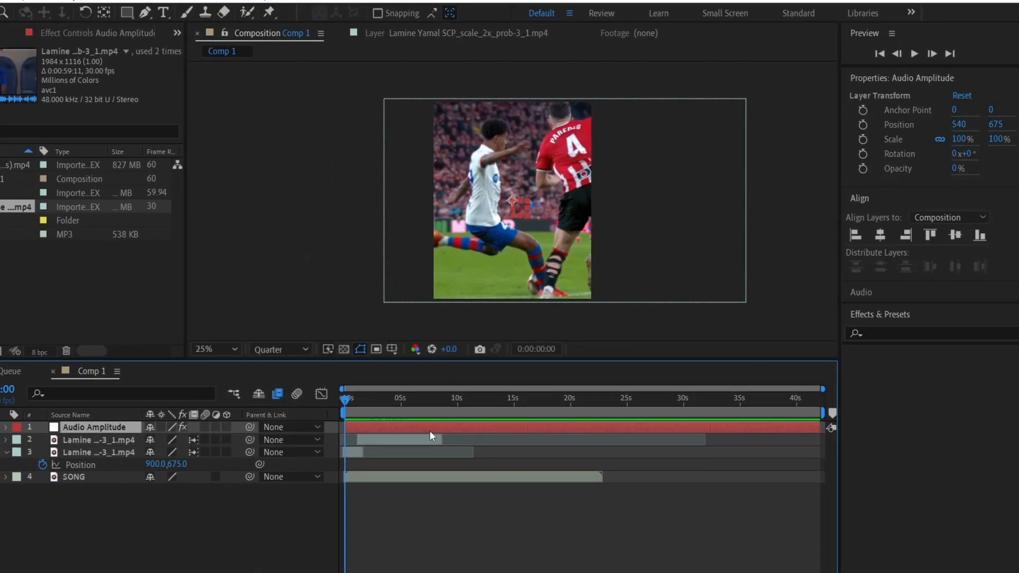
- Reveal the Audio Amplitude keyframes and show the Both Channels slider in the graph editor
key("u")
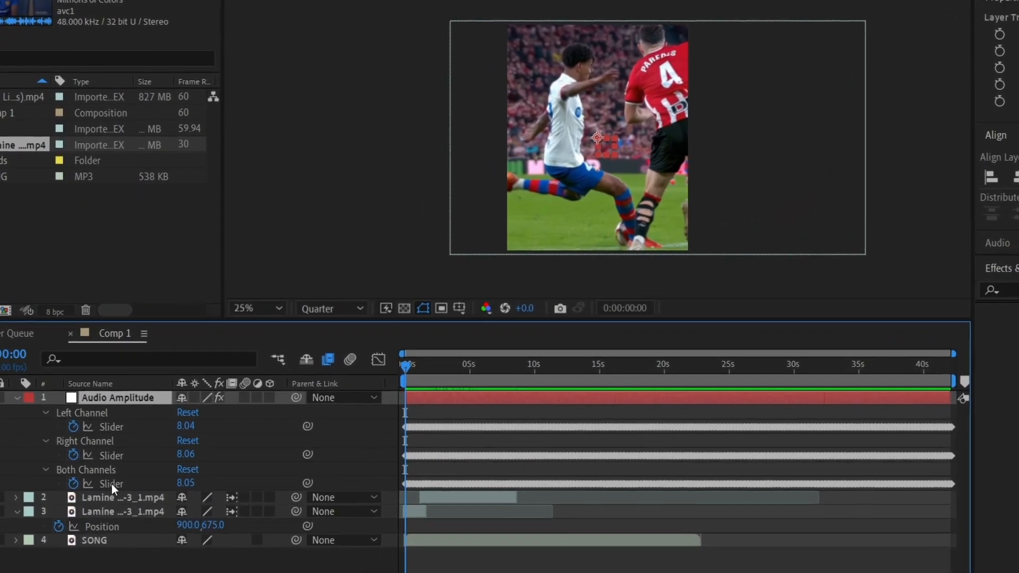
left_click(94, 498)
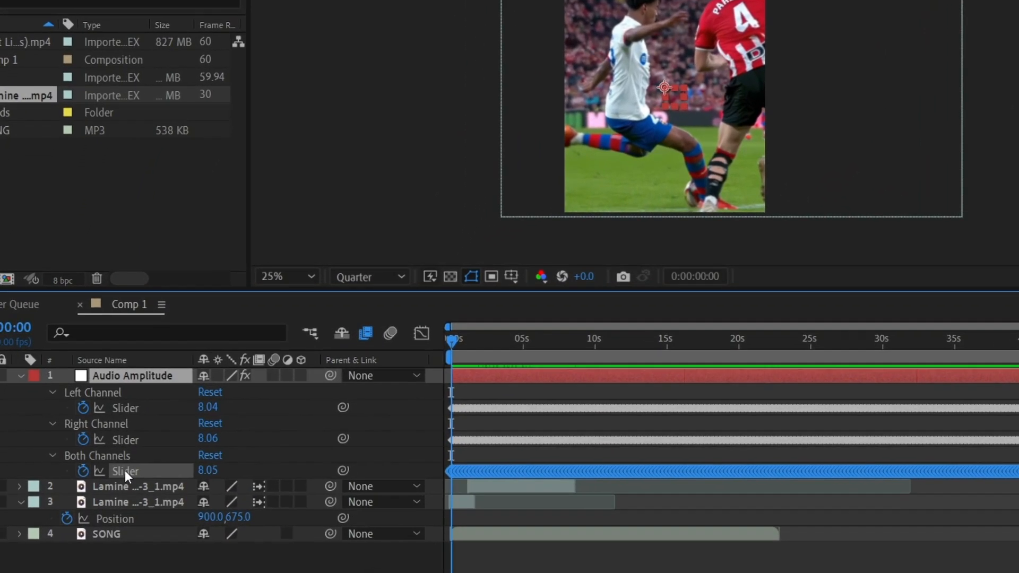
left_click(429, 328)
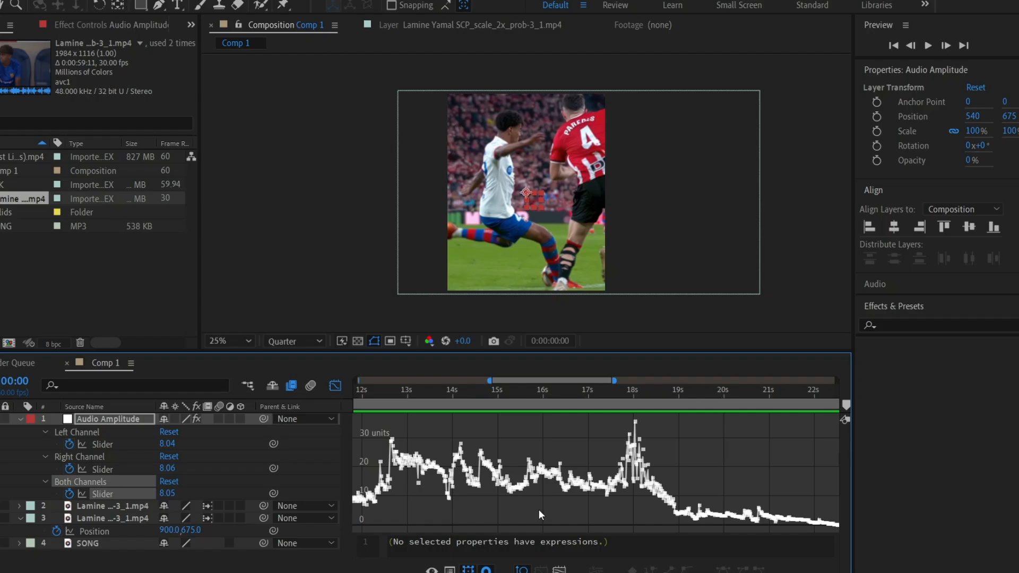
scroll(539, 510, "down", 2)
key("Home")
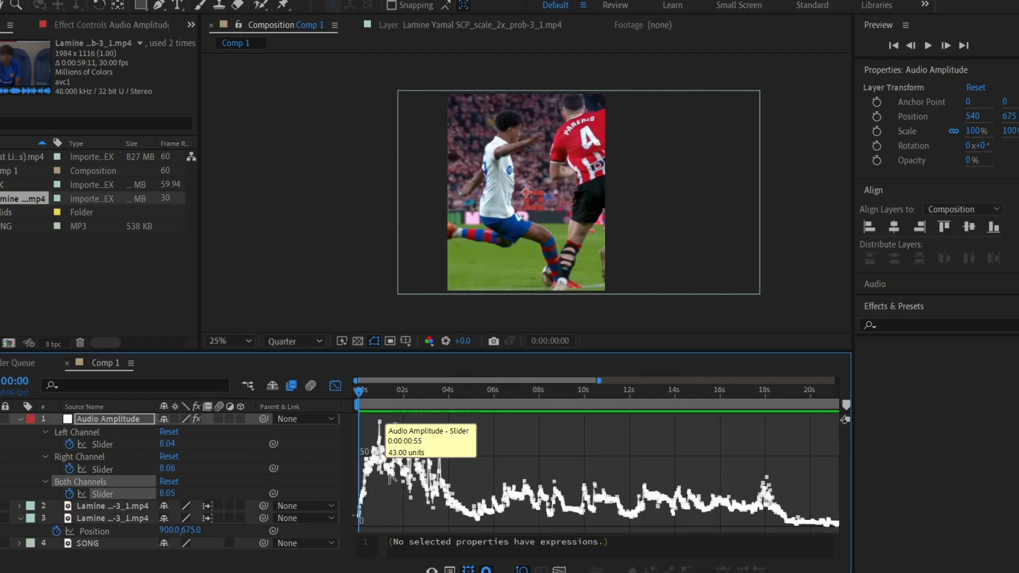
scroll(391, 477, "up", 2)
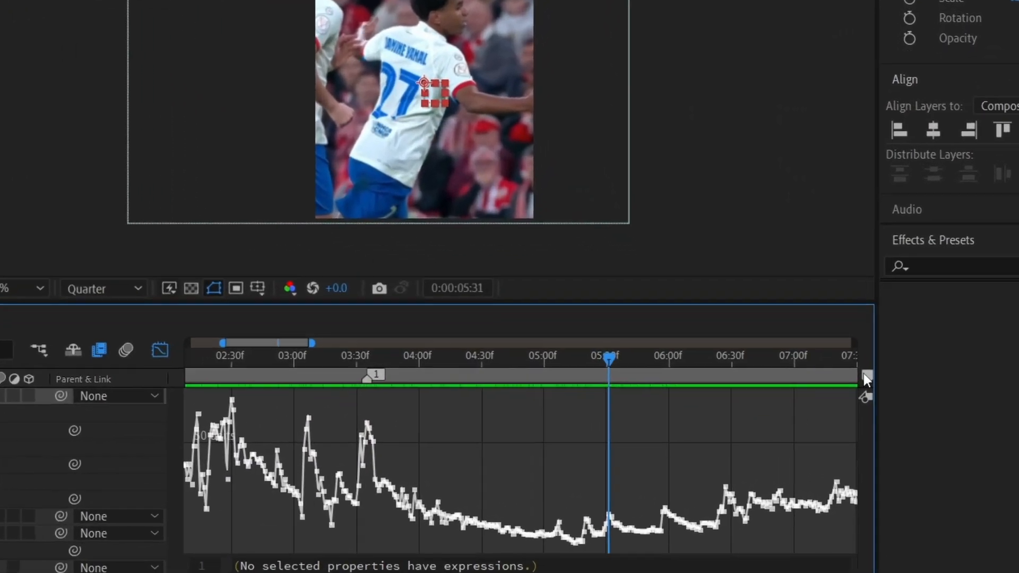
- Place numbered composition markers on the beats of the audio graph, from marker 2 near 5.5 seconds onward to about 18 seconds
left_click(865, 378)
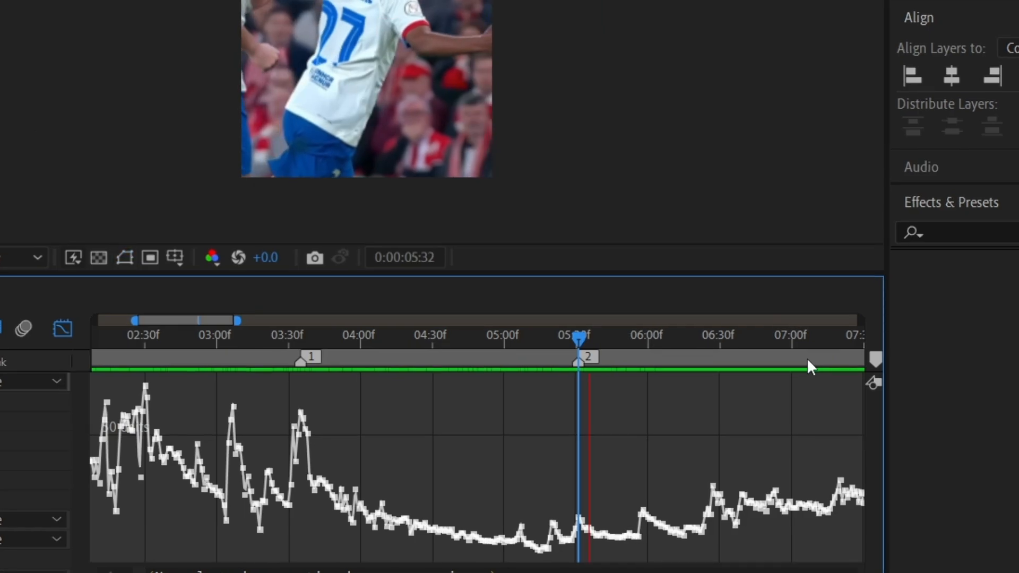
left_click(661, 374)
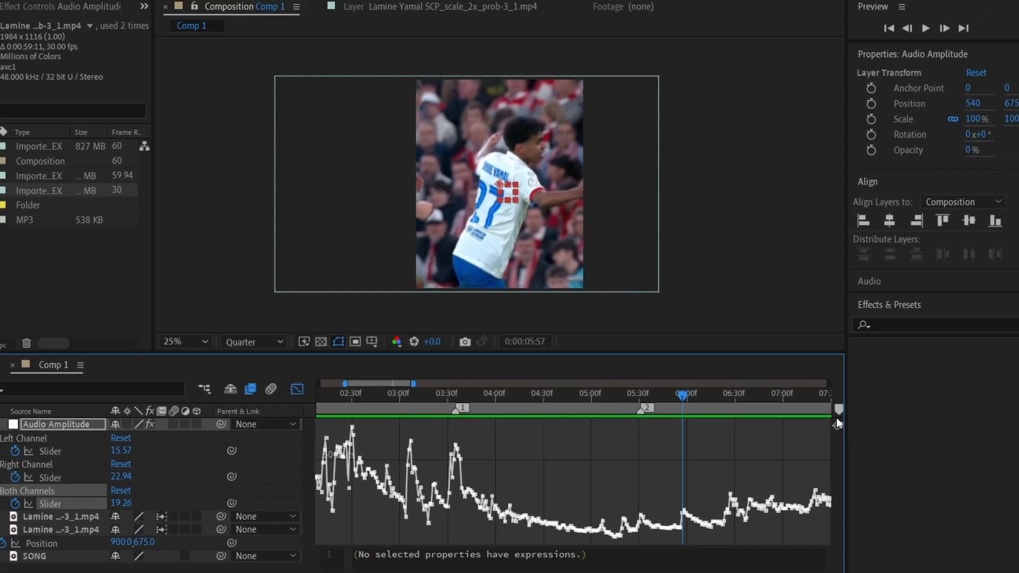
left_click(861, 386)
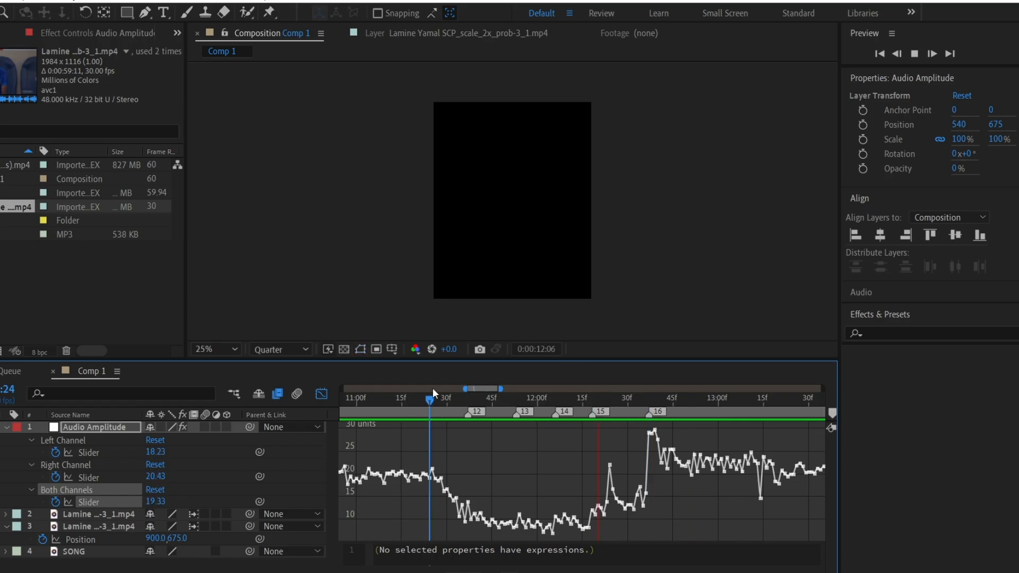
scroll(477, 415, "right", 5)
scroll(704, 419, "right", 5)
left_click(545, 402)
scroll(567, 414, "right", 5)
left_click(567, 399)
left_click_drag(832, 412, 567, 412)
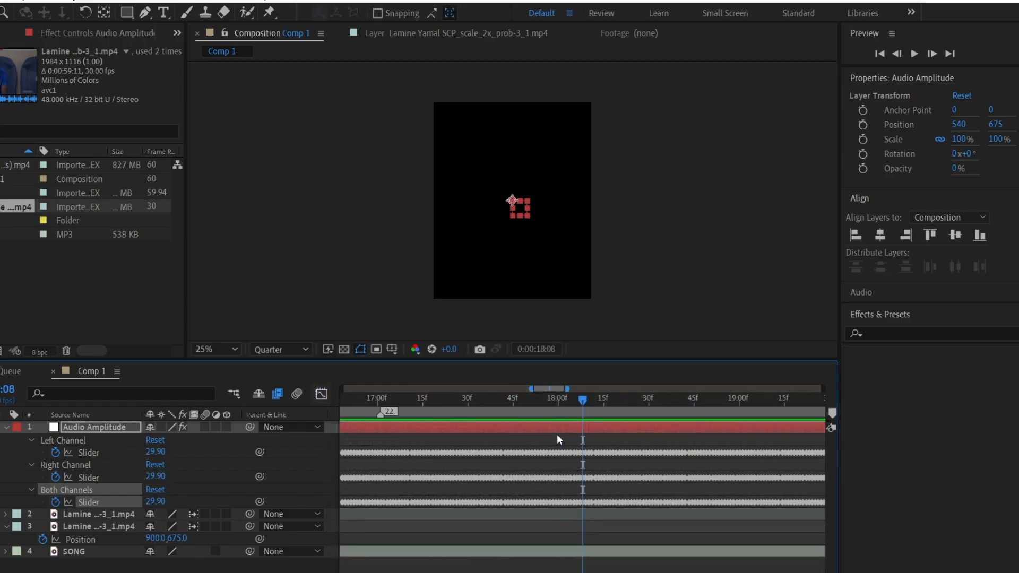
- Delete the Audio Amplitude layer
left_click(556, 435)
left_click_drag(581, 401, 317, 408)
left_click(428, 424)
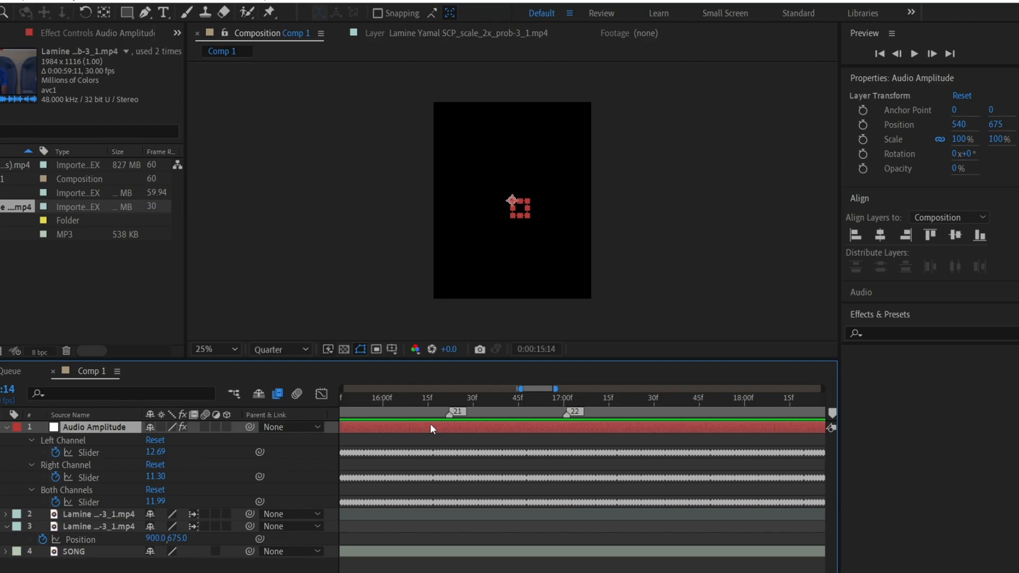
key("Delete")
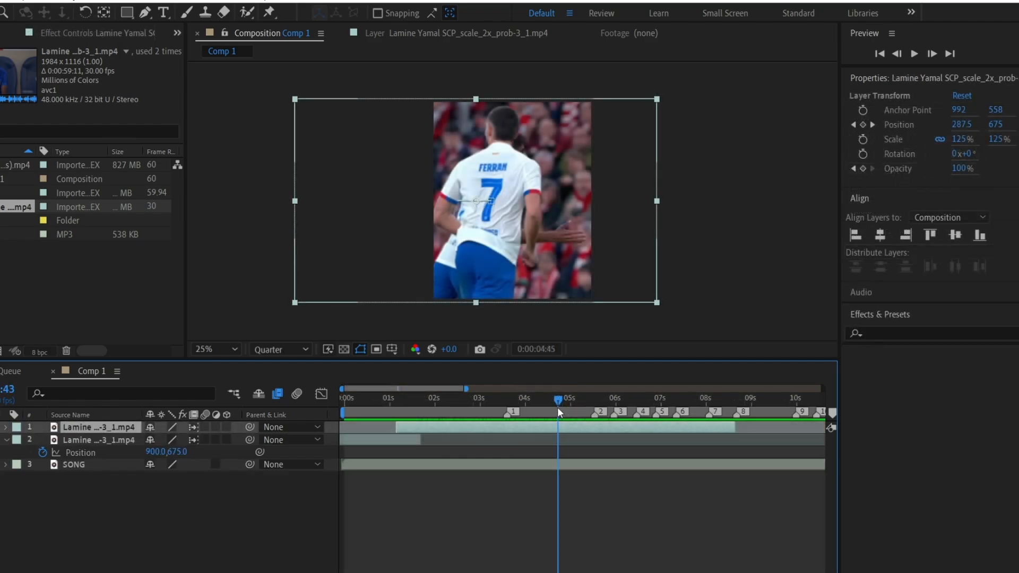
- Split the upper Lamine clip at 0:00:04:43 and delete the part after the cut
left_click(558, 407)
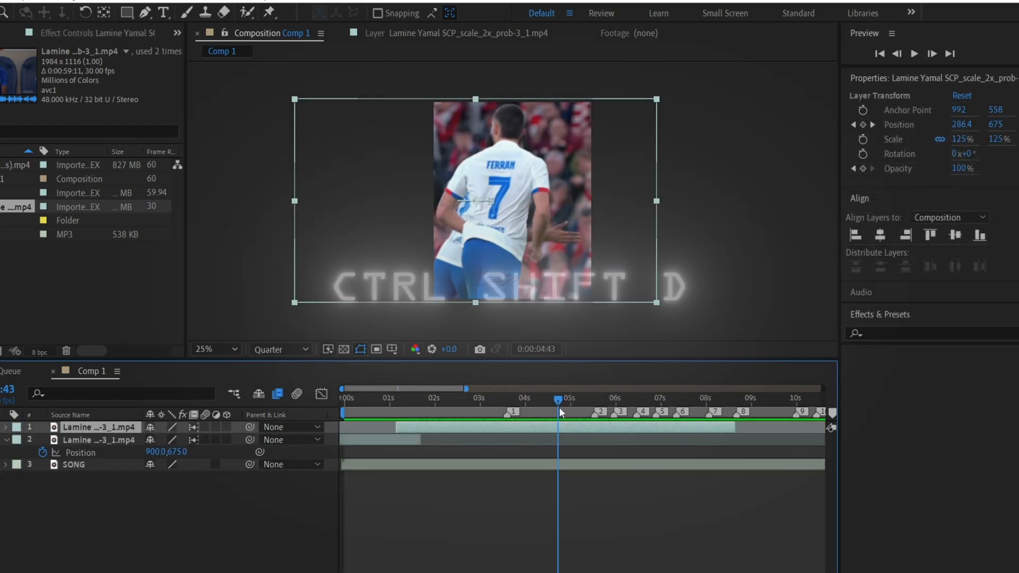
key("ctrl+shift+d")
key("Delete")
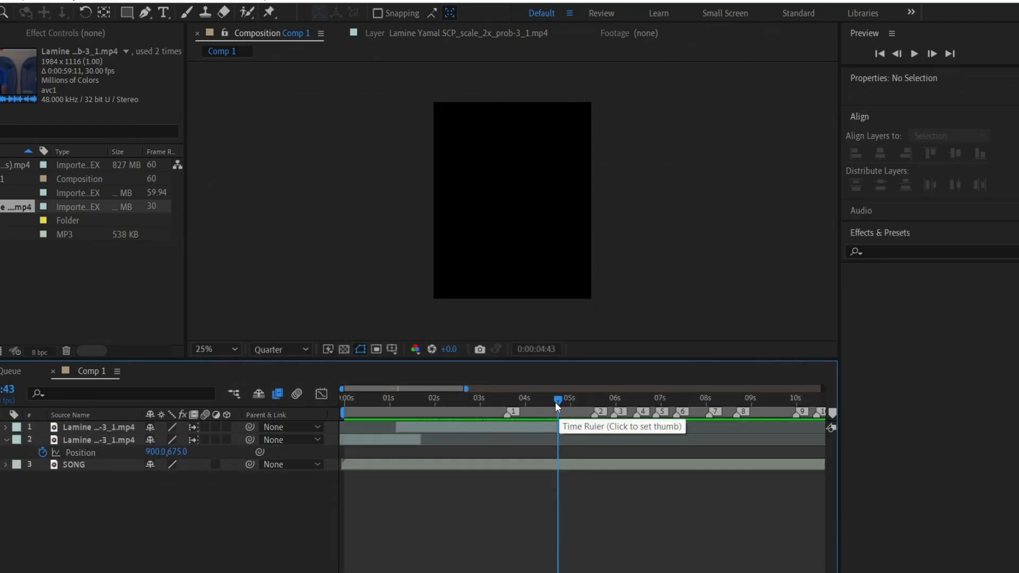
- Add the Best Lionel Messi Clips footage as the top layer starting at marker 1 and scale it to 129%
left_click_drag(555, 402, 515, 402)
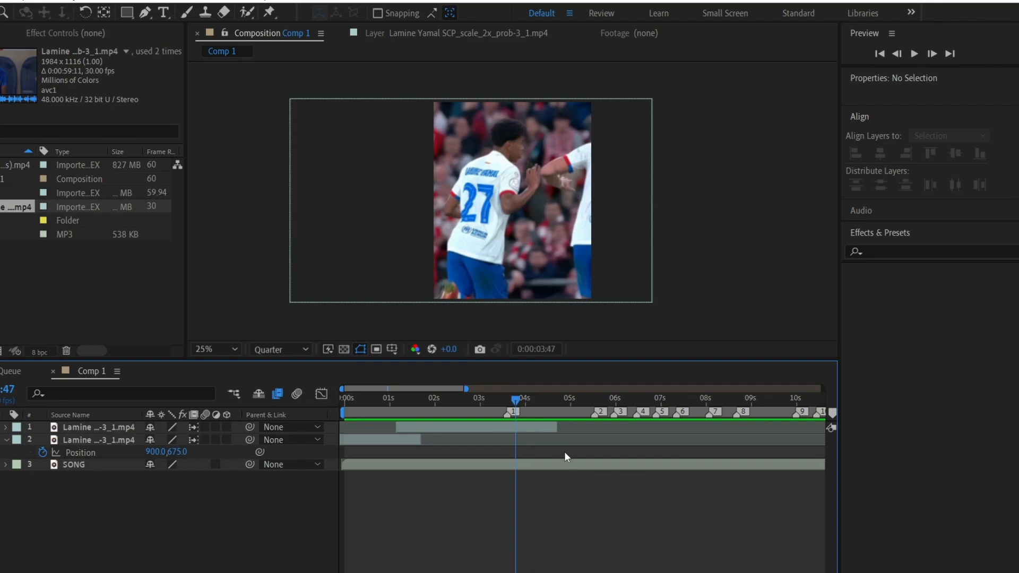
left_click(13, 281)
left_click_drag(1, 168, 605, 451)
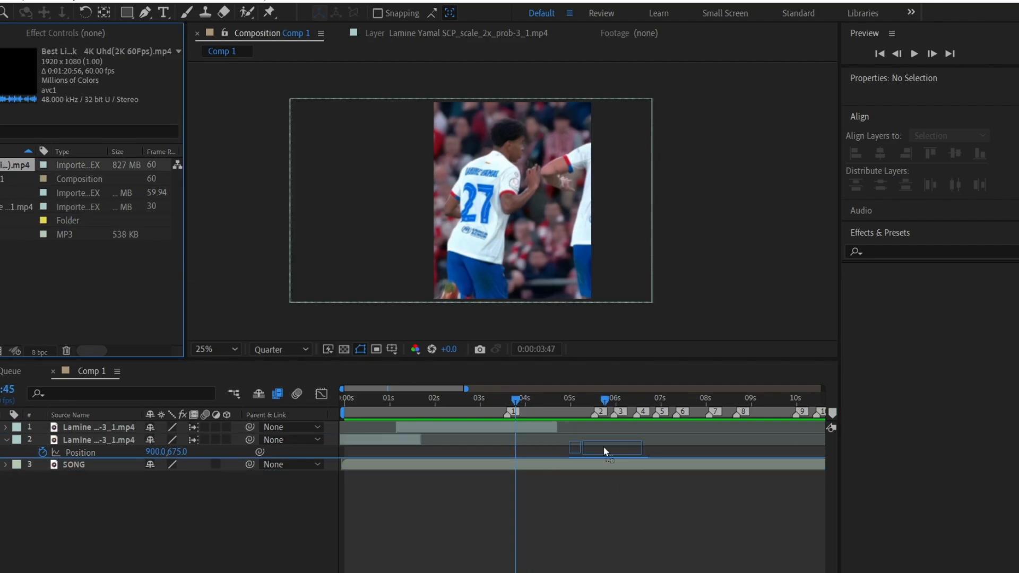
left_click_drag(536, 426, 520, 435)
left_click_drag(998, 140, 1017, 139)
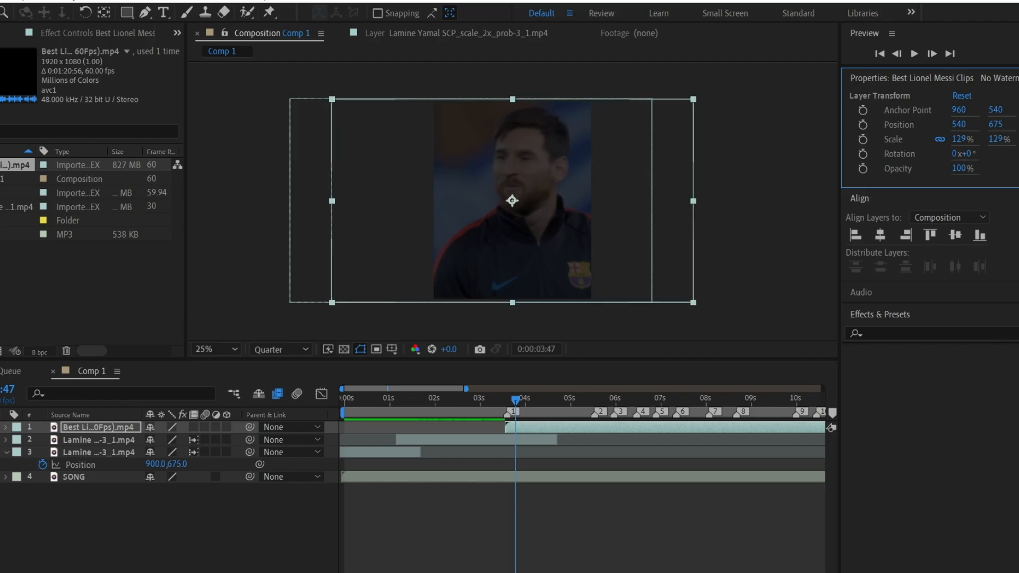
- Open the Messi clip's source footage, set its In point to 0:00:15:28, and return to Comp 1
left_click_drag(510, 404, 506, 413)
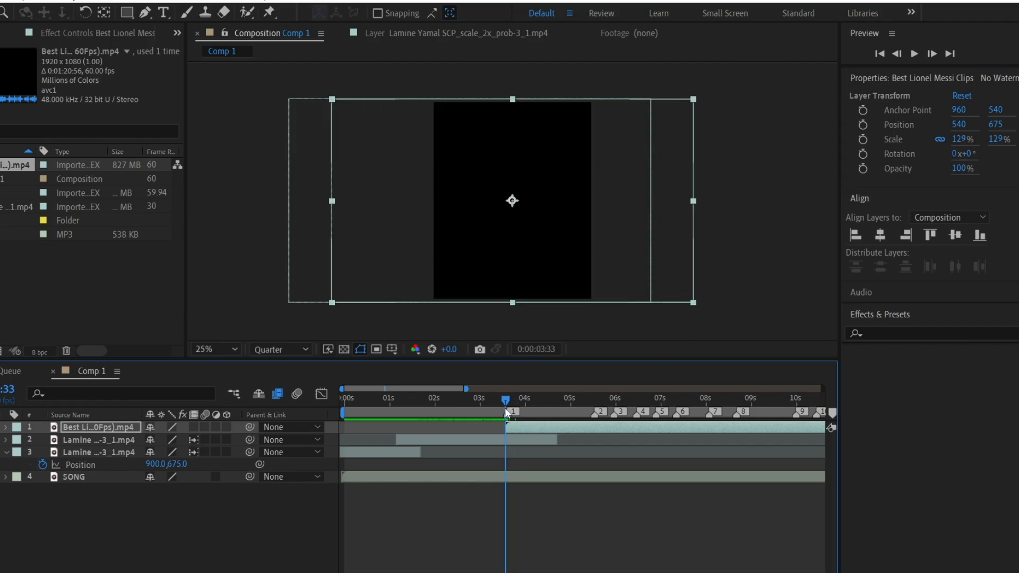
double_click(538, 430)
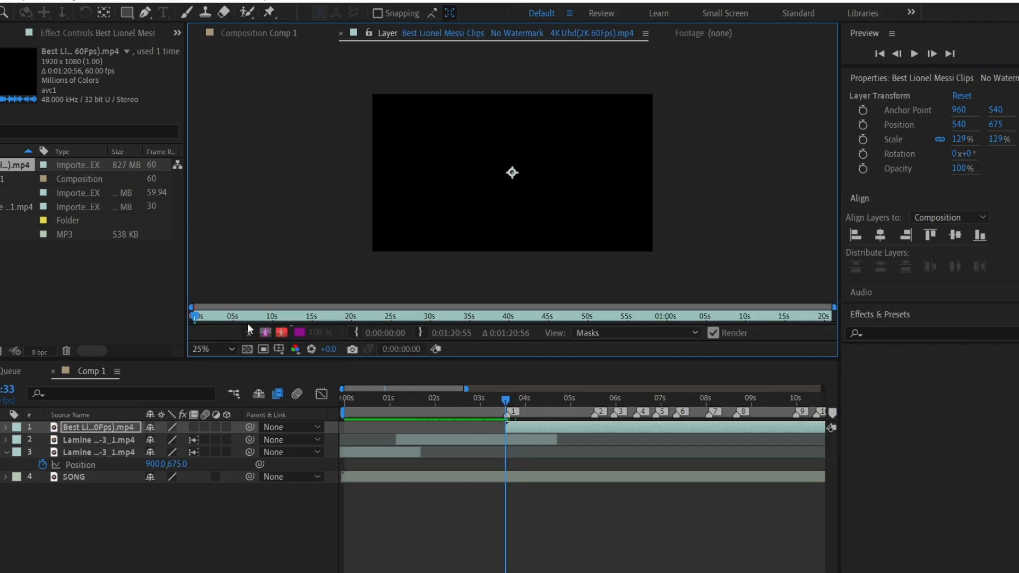
left_click_drag(198, 318, 291, 332)
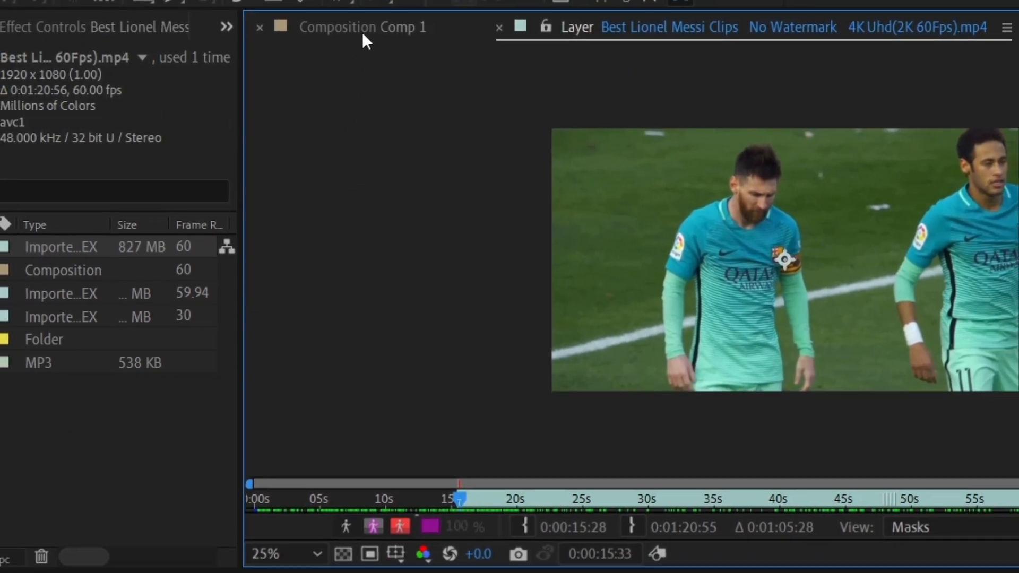
left_click(360, 31)
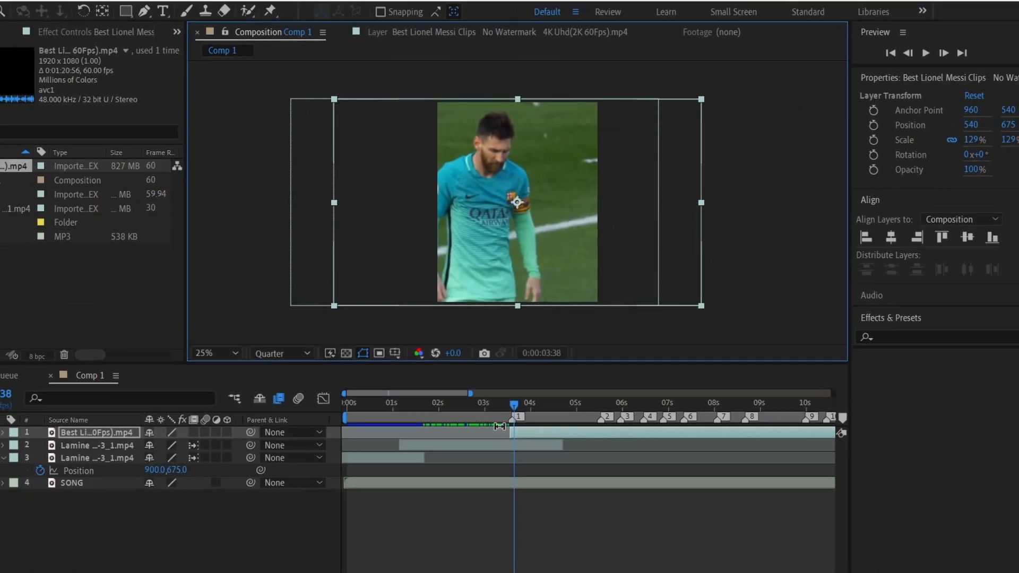
- Align the trimmed Messi clip with marker 1 and set its horizontal position to 817
left_click(616, 506)
key("equal")
left_click_drag(613, 507, 585, 505)
left_click_drag(481, 402, 680, 451)
left_click(507, 400)
mouse_move(958, 125)
left_mouse_down()
mouse_move(1015, 125)
mouse_move(1006, 124)
left_mouse_up()
- Add the INK footage as the top layer at marker 1 and scale it to 129%
left_click(276, 525)
mouse_move(4, 201)
left_mouse_down()
mouse_move(559, 429)
mouse_move(517, 438)
left_mouse_up()
mouse_move(506, 399)
left_mouse_down()
mouse_move(661, 398)
mouse_move(574, 399)
mouse_move(505, 425)
left_mouse_up()
left_click_drag(998, 139, 1013, 139)
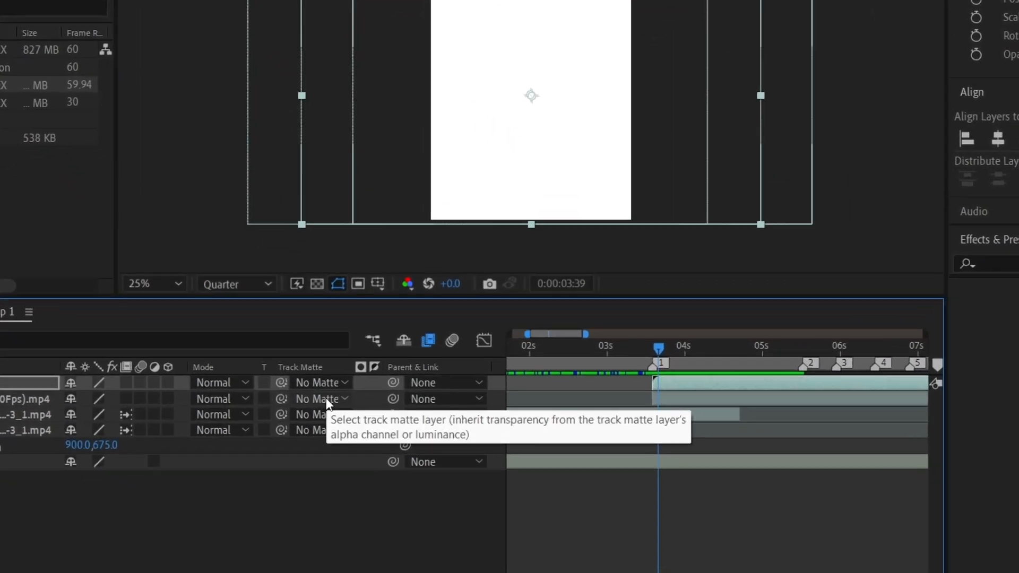
- Use the INK layer as the Messi clip's track matte, switched to luma and inverted
left_click(352, 442)
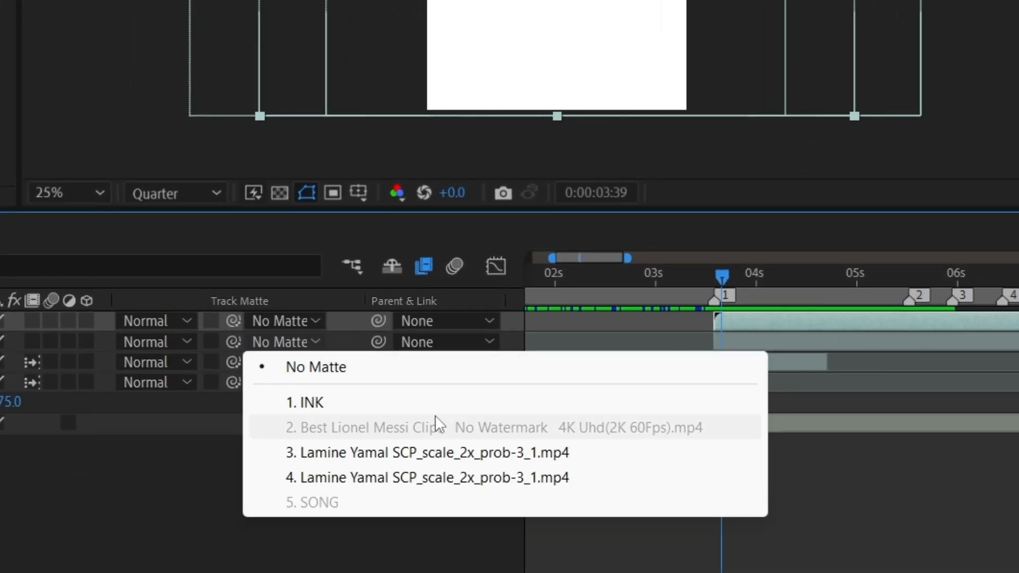
left_click(312, 403)
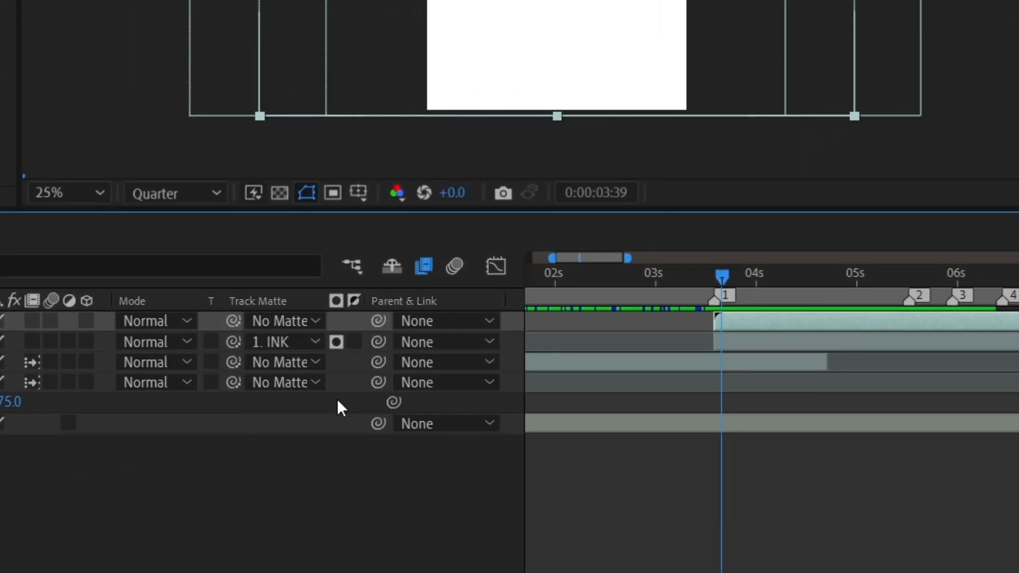
key("space")
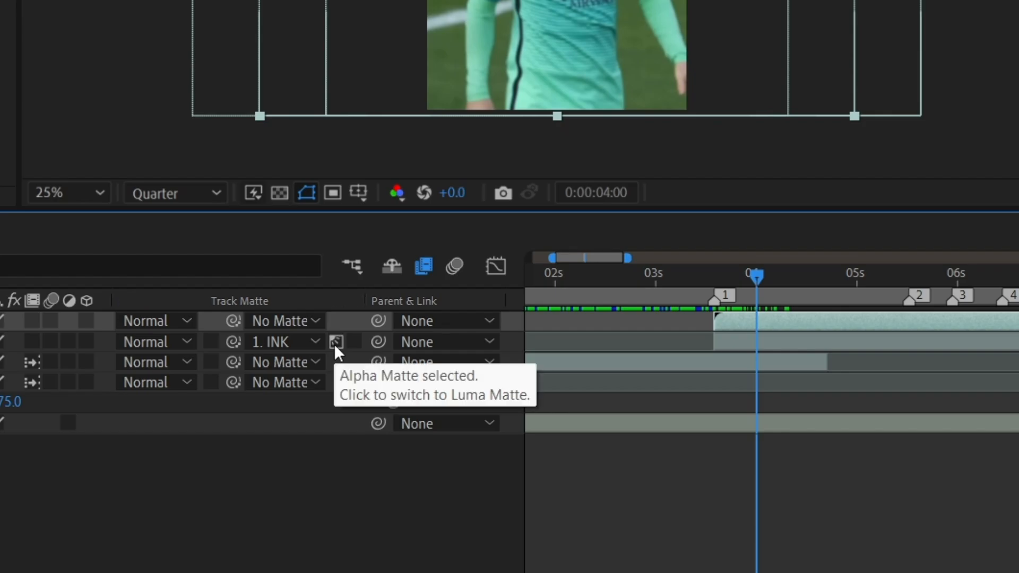
left_click(335, 343)
left_click(354, 342)
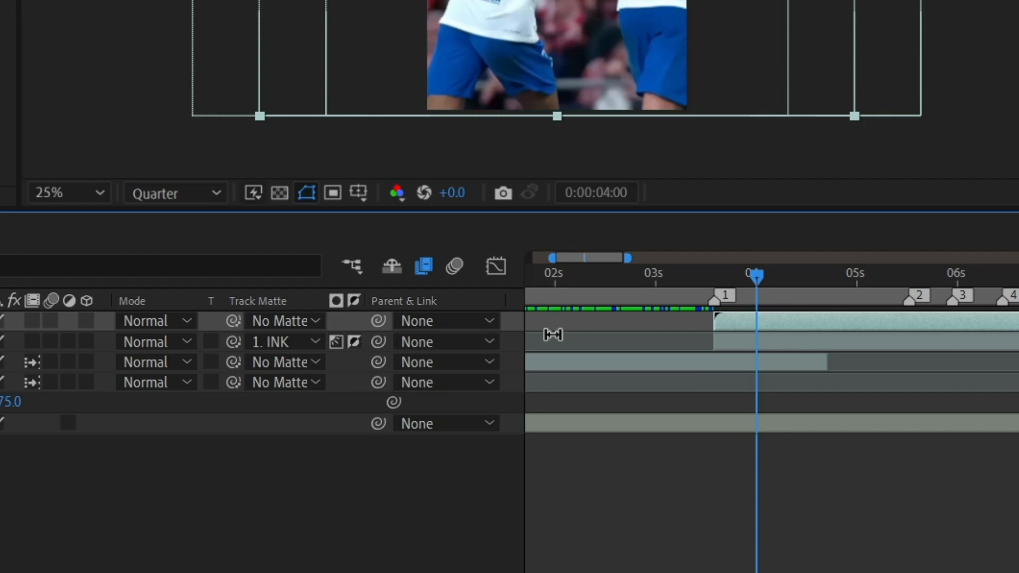
- Start the INK layer before marker 1, trim its beginning to the marker at 0:00:03:35, and preview the ink transition
mouse_move(756, 281)
left_mouse_down()
mouse_move(714, 295)
mouse_move(732, 298)
left_mouse_up()
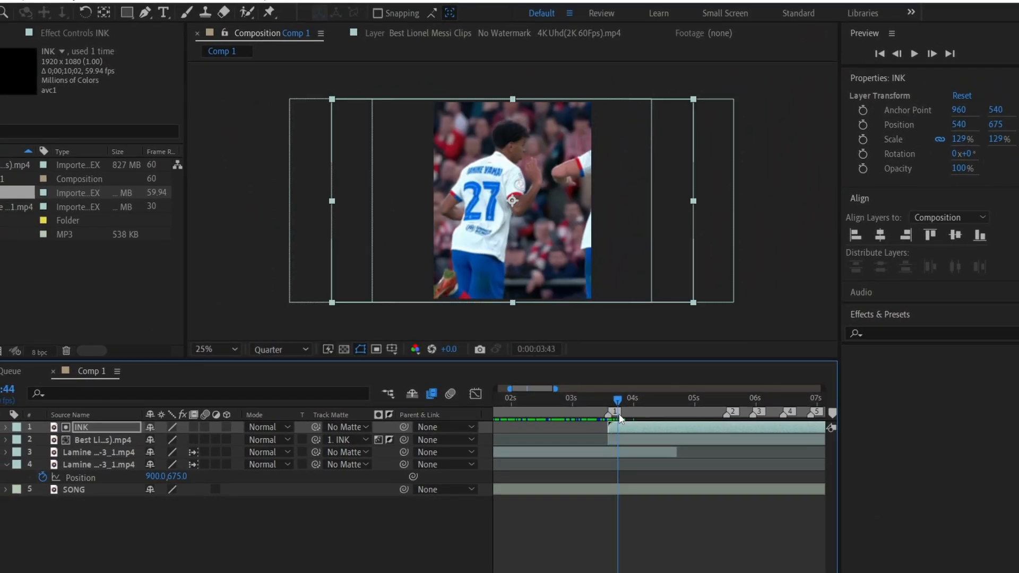
mouse_move(619, 417)
left_mouse_down()
mouse_move(645, 411)
mouse_move(609, 417)
left_mouse_up()
key("F4")
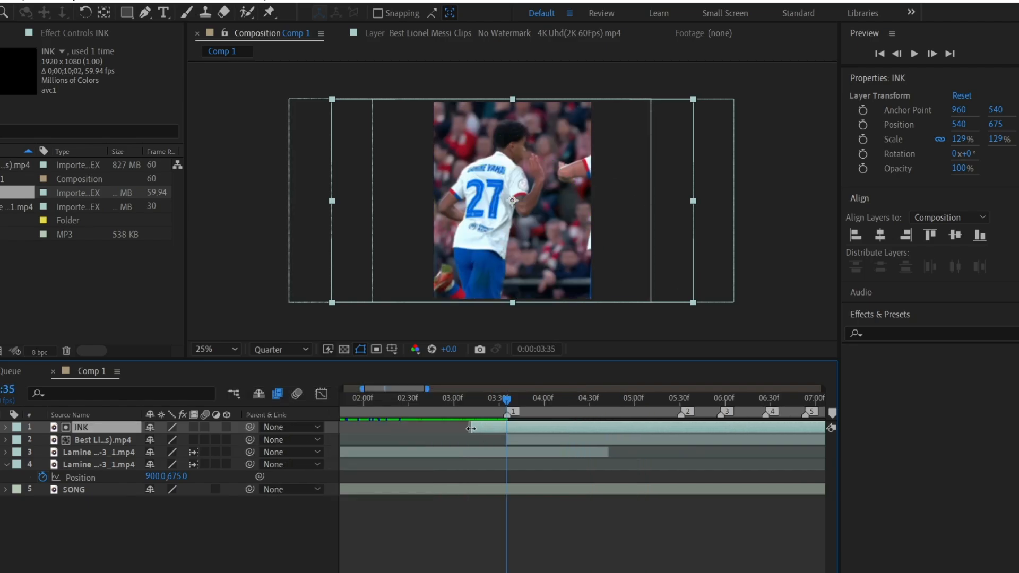
left_click_drag(483, 432, 504, 438)
key("space")
key("space")
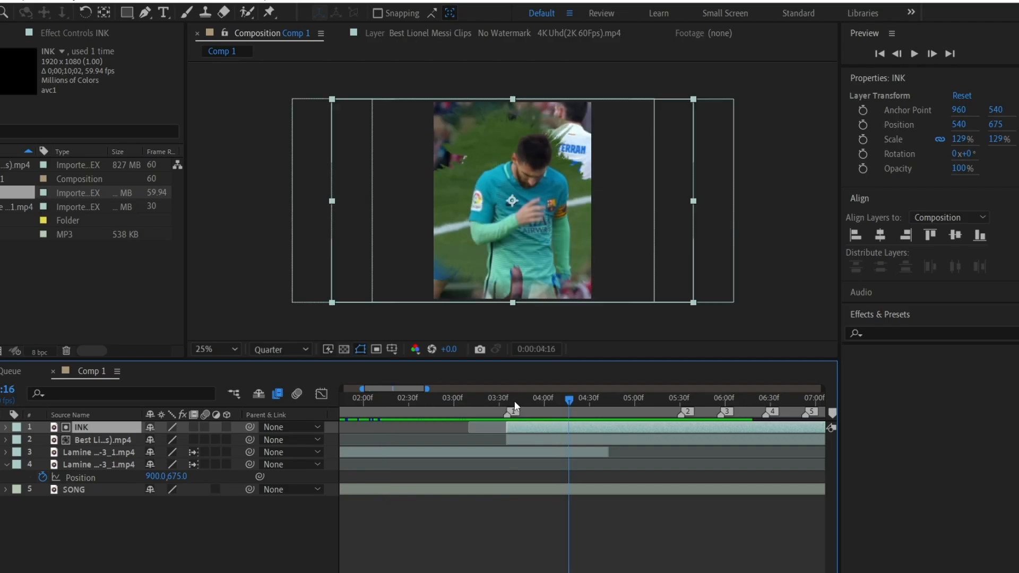
- Slow down the Messi clip under the INK layer with a Time Stretch factor of 150
left_click(423, 404)
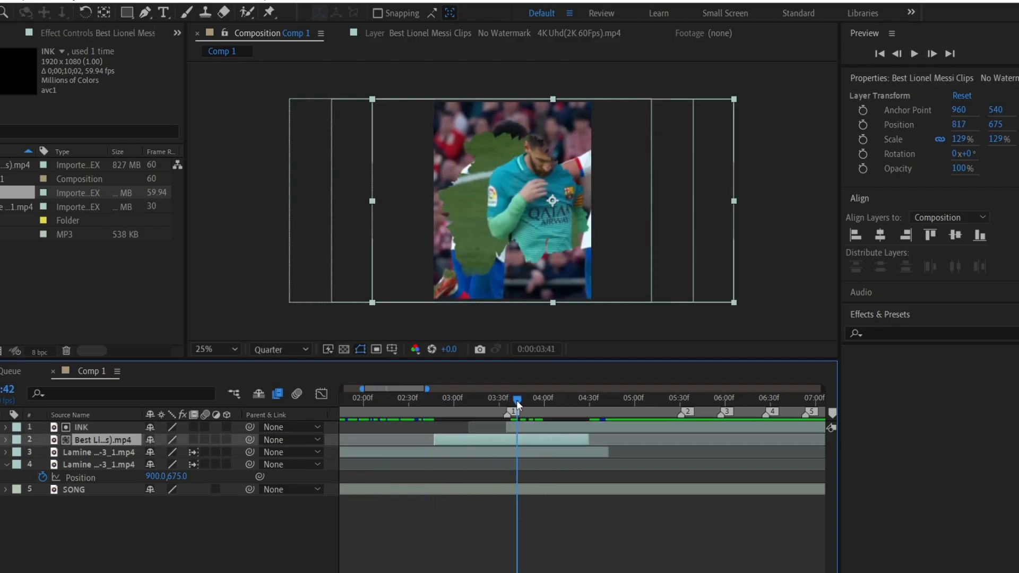
left_click_drag(517, 399, 543, 397)
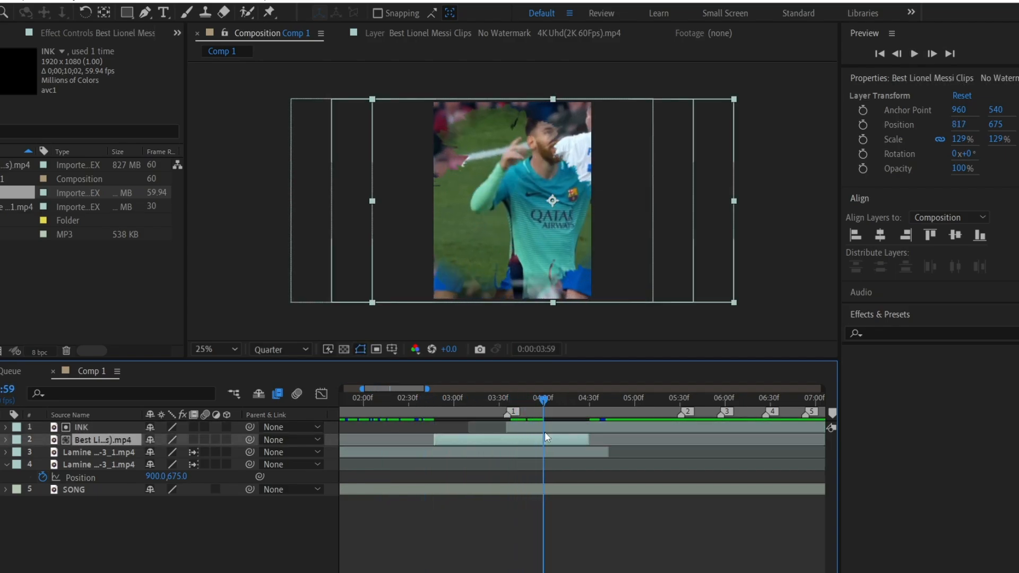
right_click(546, 437)
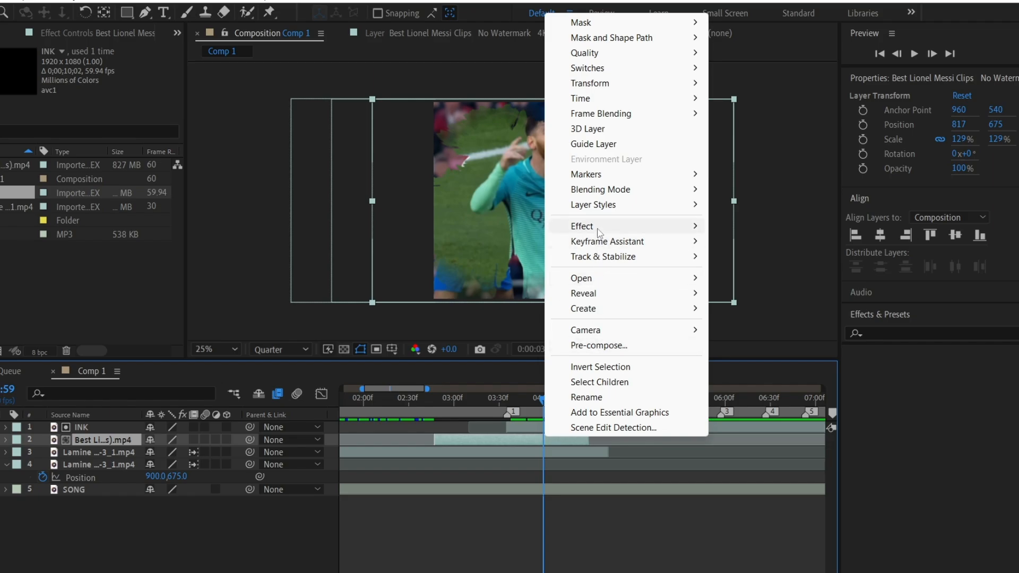
mouse_move(621, 101)
left_click(781, 130)
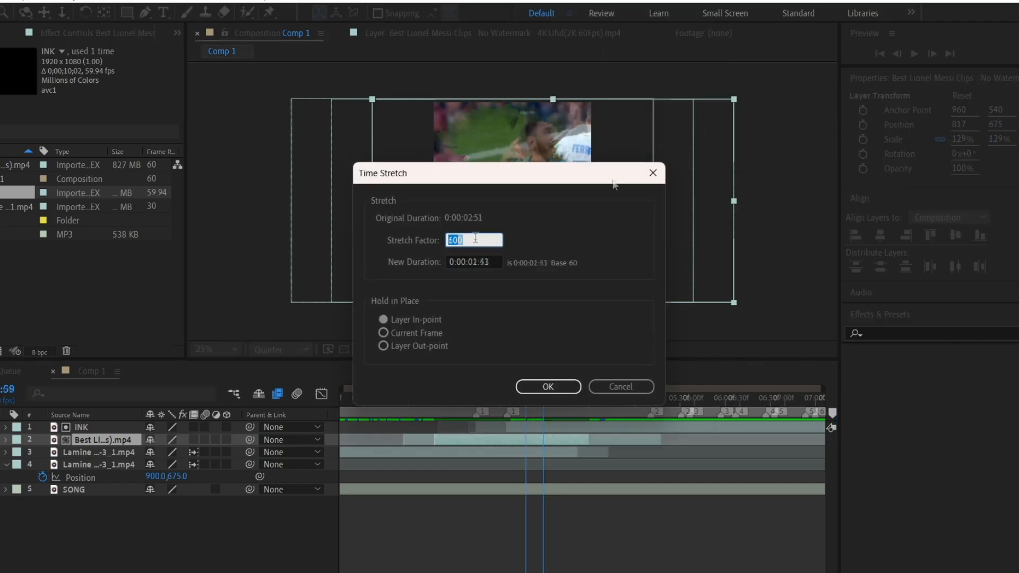
type("15")
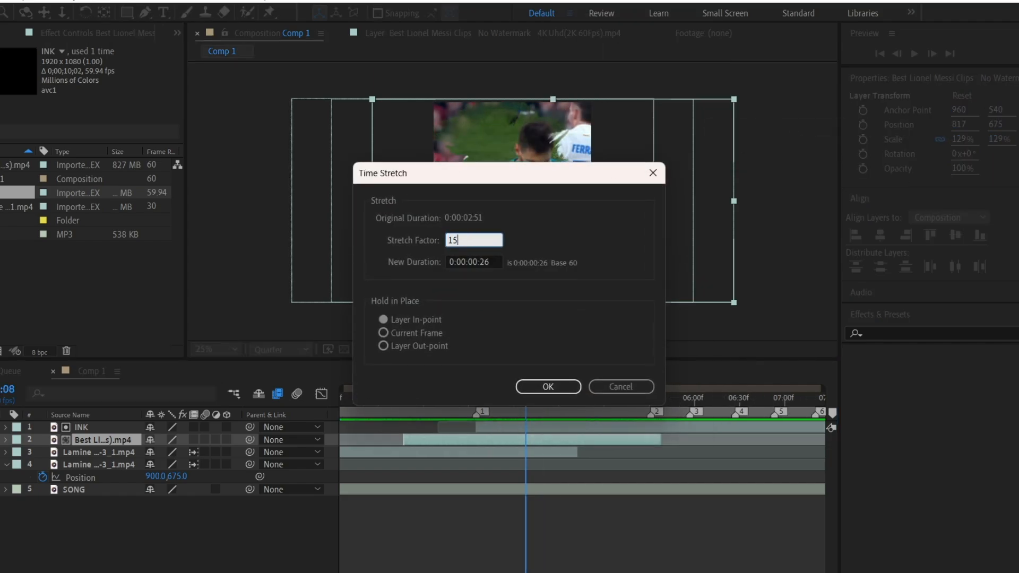
type("0")
key("Return")
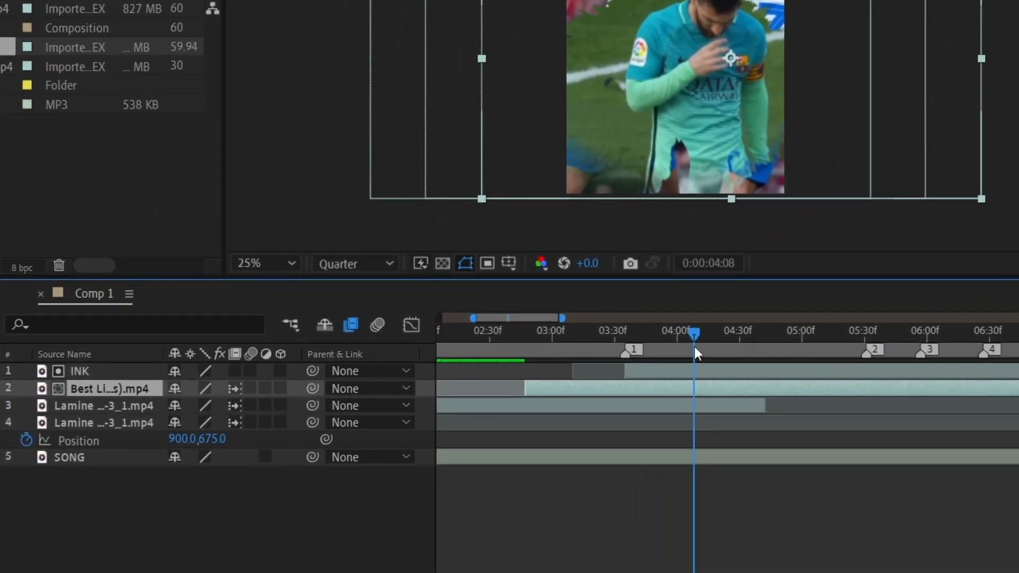
- Split the stretched Messi clip at marker 1 (0:00:03:35) and delete the part before it
left_click_drag(695, 347, 625, 361)
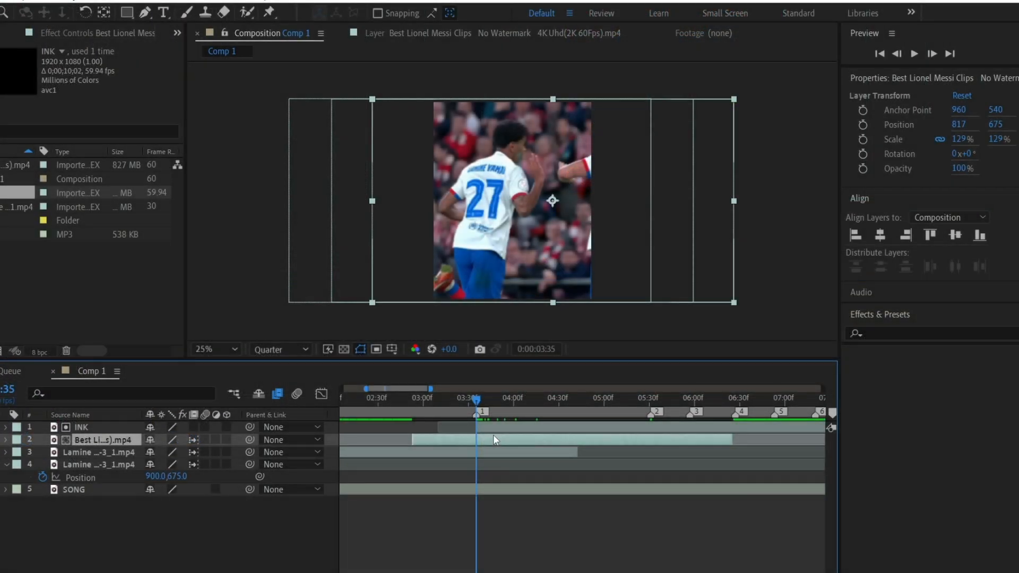
key("ctrl+shift+d")
left_click(467, 450)
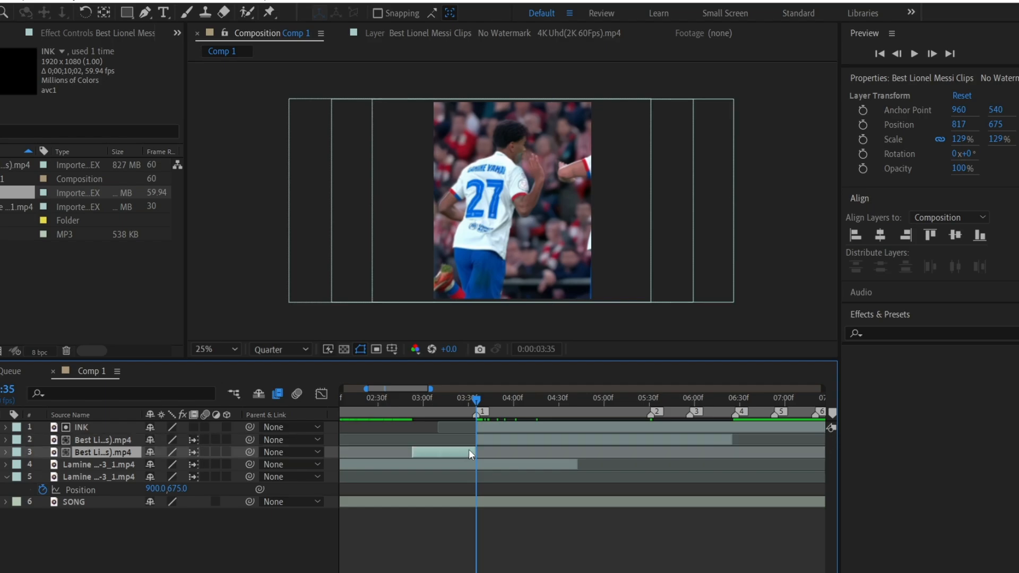
key("Delete")
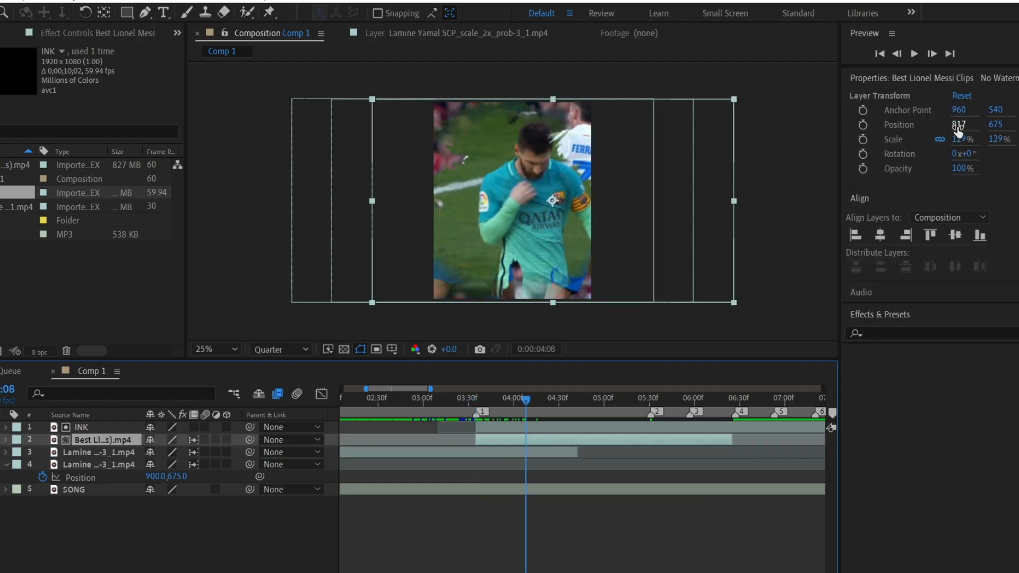
- Reposition the Messi clip to 652, 685 and scale it to 133%
left_click_drag(959, 124, 853, 154)
left_click_drag(994, 125, 998, 144)
left_click_drag(998, 140, 1000, 141)
- Slow the Messi clip further by setting its Time Stretch factor to 200
right_click(576, 438)
mouse_move(653, 99)
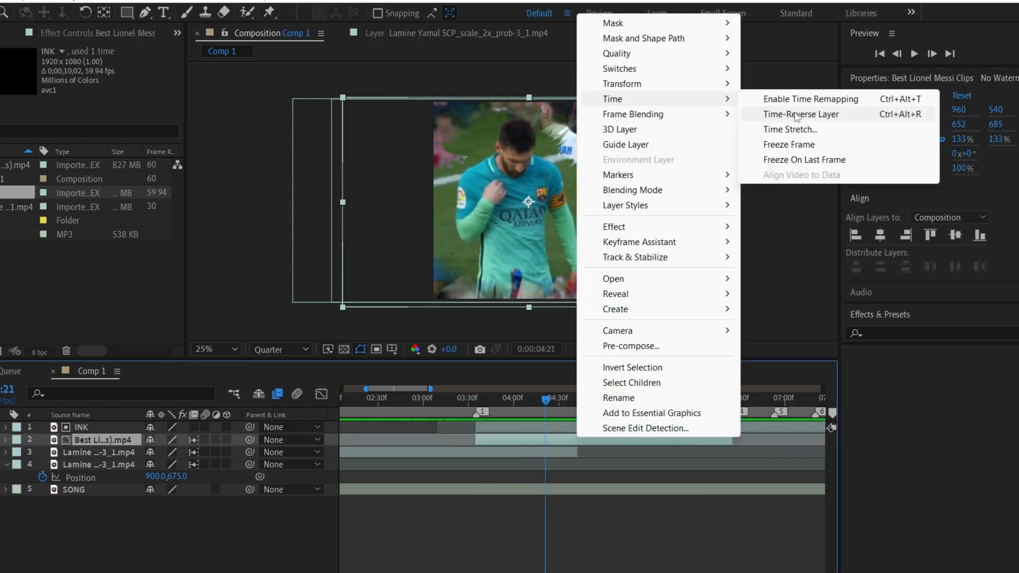
left_click(789, 129)
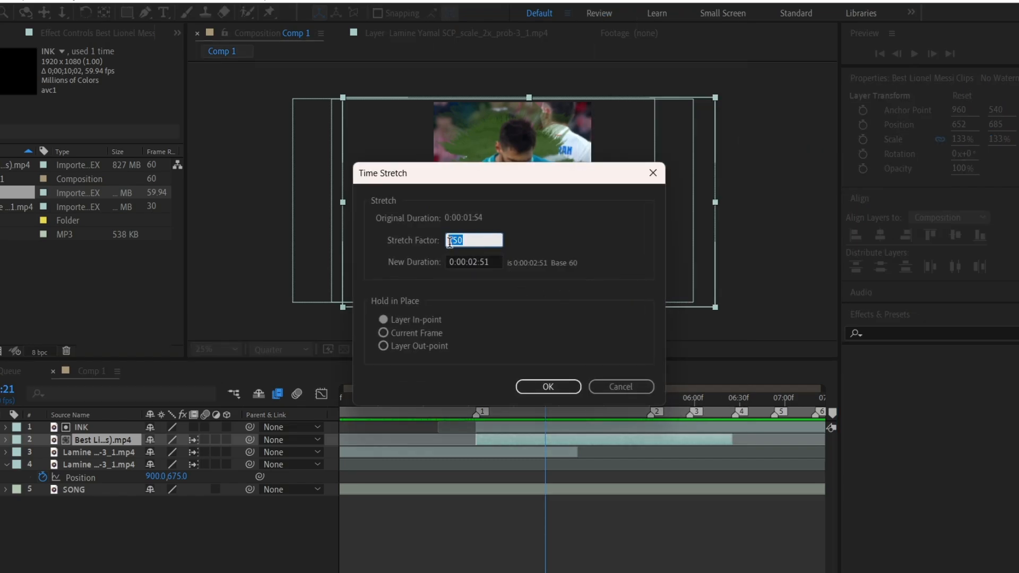
type("200")
left_click(543, 391)
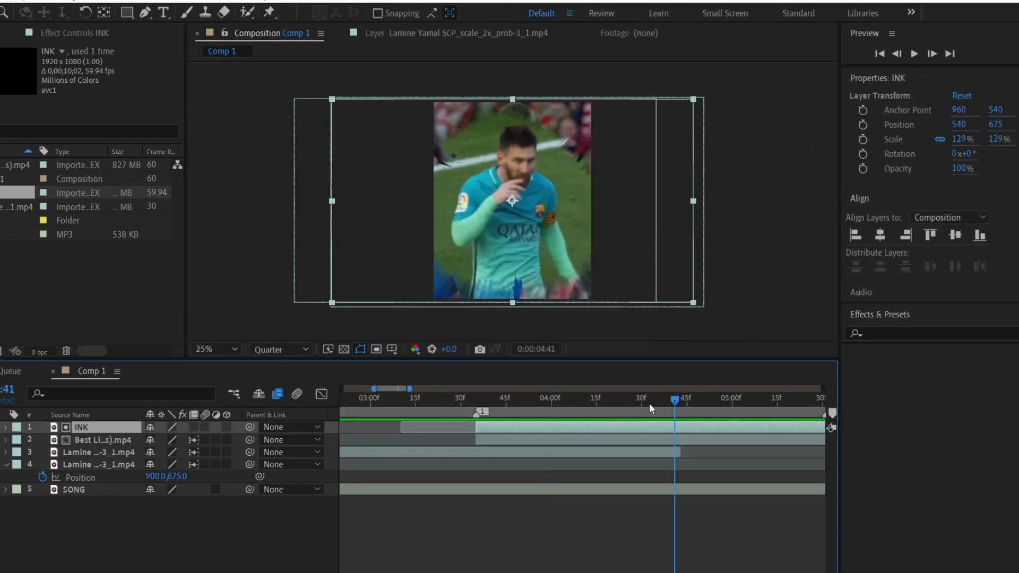
- Animate the INK layer's scale with a starting keyframe near 0:00:04:30 and a 239% keyframe at marker 2 (0:00:05:31)
mouse_move(648, 403)
left_mouse_down()
mouse_move(599, 403)
mouse_move(839, 444)
mouse_move(664, 445)
left_mouse_up()
left_click(863, 140)
left_click_drag(995, 139, 1018, 139)
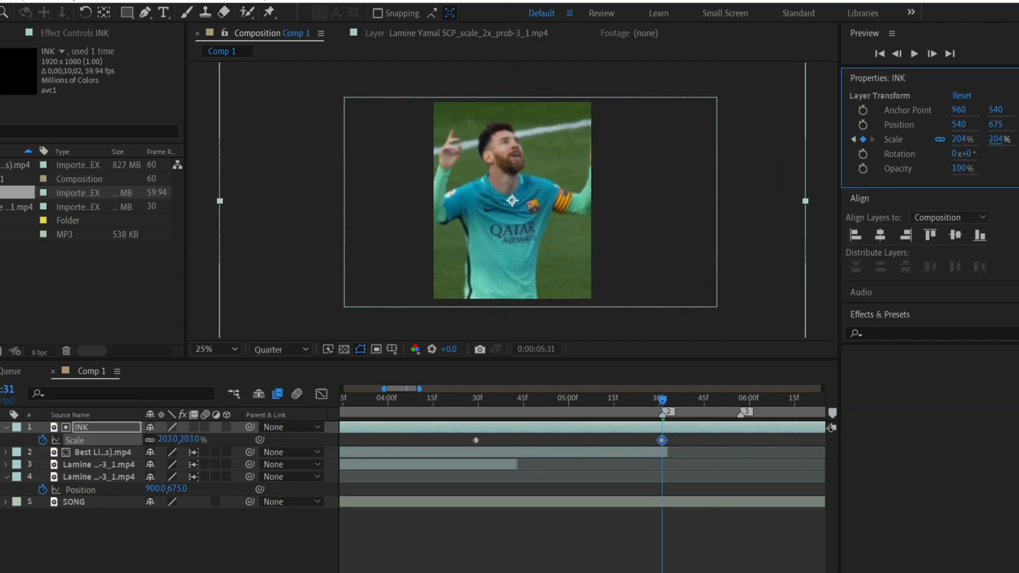
- Apply Easy Ease to both scale keyframes of the INK layer
left_click_drag(661, 401, 461, 401)
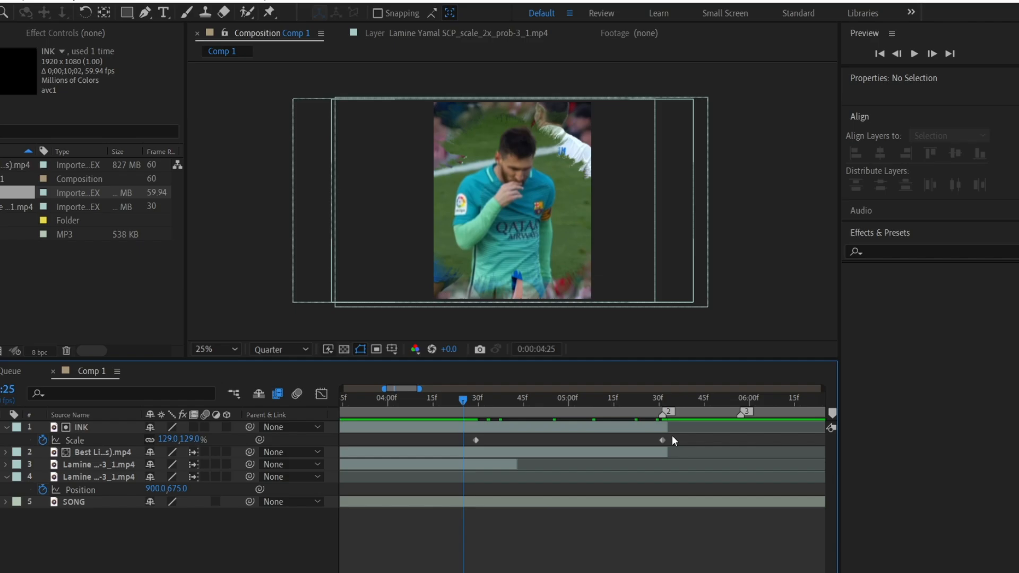
left_click_drag(672, 440, 441, 433)
right_click(475, 440)
mouse_move(532, 432)
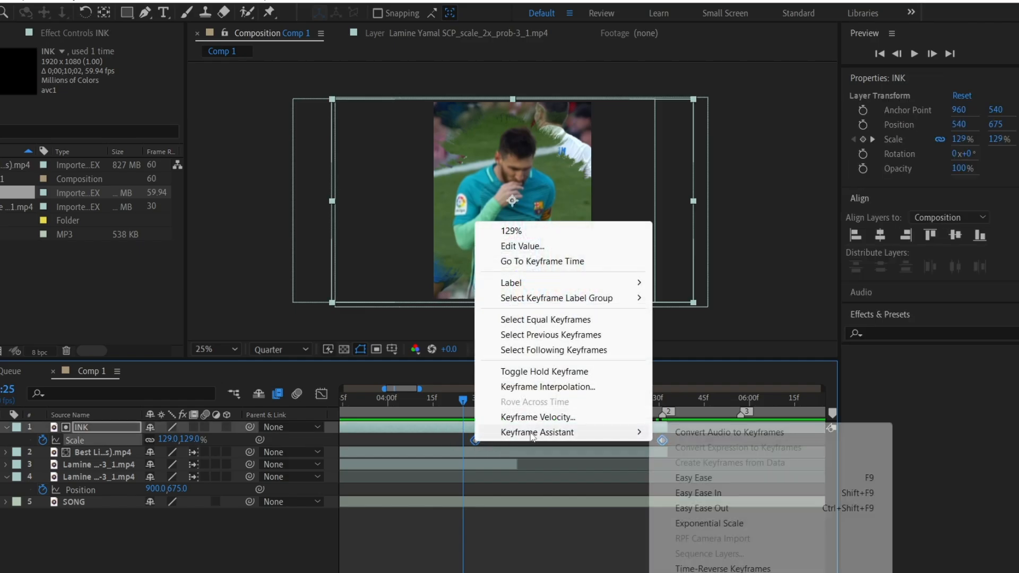
left_click(693, 478)
- Extend the upper Lamine Yamal clip to the end of the Messi clip just past marker 2 and preview the transition
left_click_drag(417, 402, 818, 401)
left_click_drag(792, 466, 713, 465)
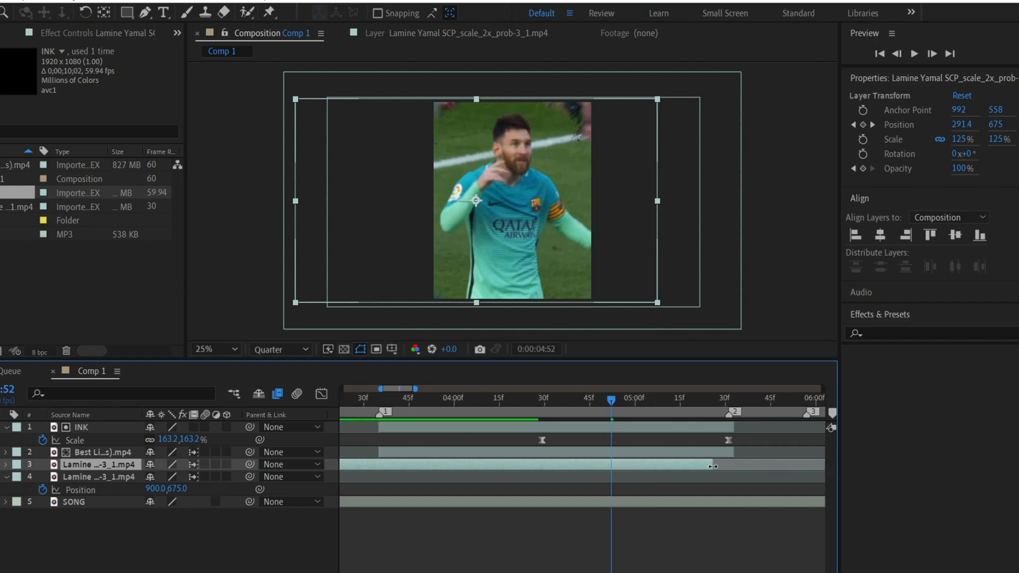
key("space")
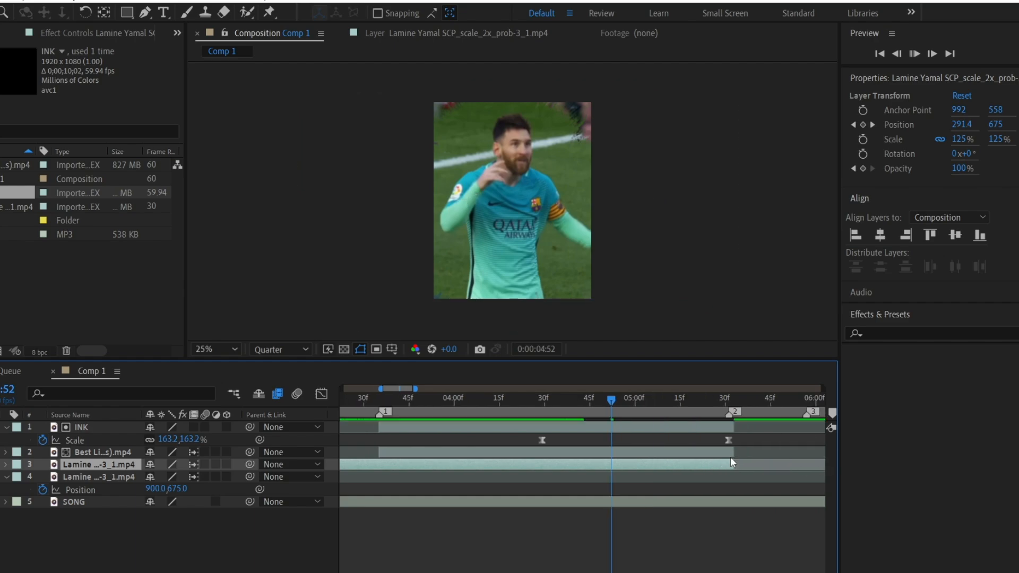
left_click_drag(696, 401, 391, 390)
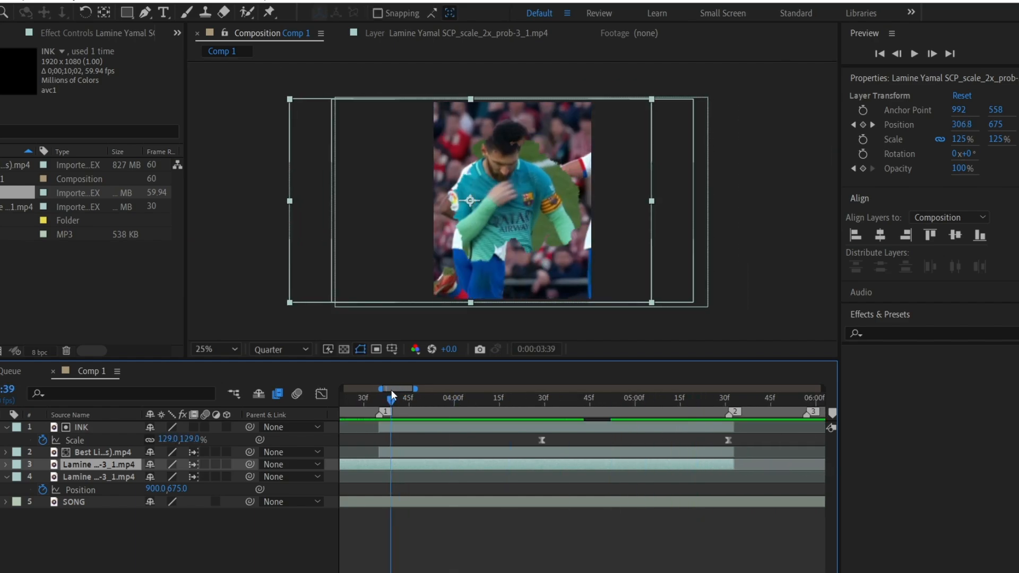
key("space")
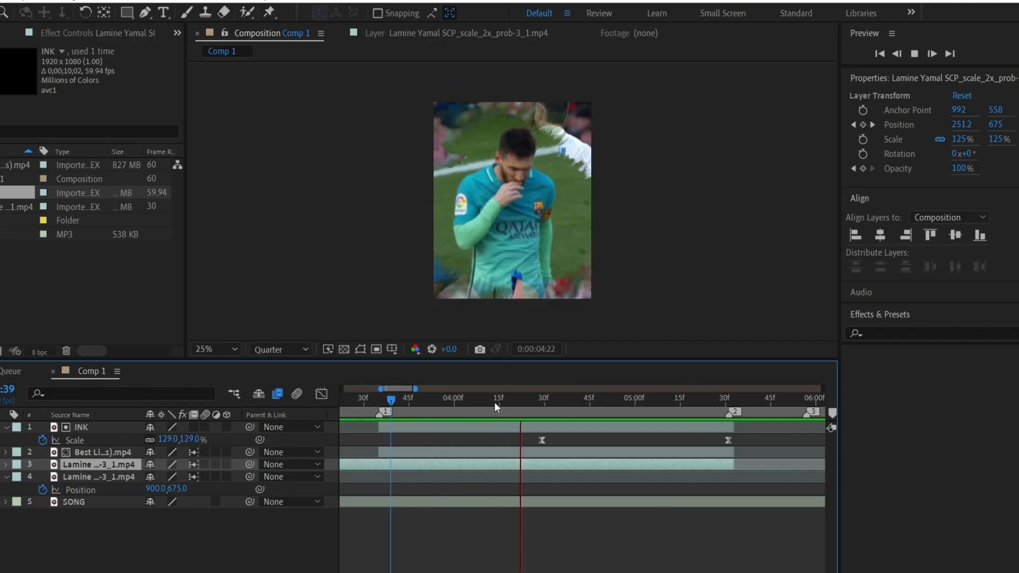
key("space")
left_click(358, 398)
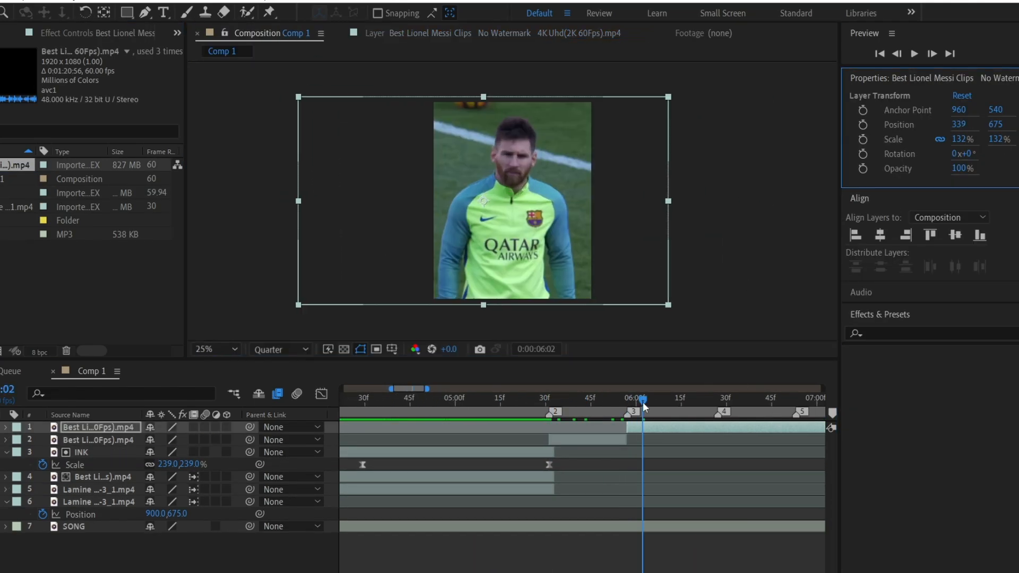
- Slow down the Messi clip that starts at marker 12 (0:00:11:37) with a Time Stretch factor of 150
left_click(684, 400)
right_click(628, 452)
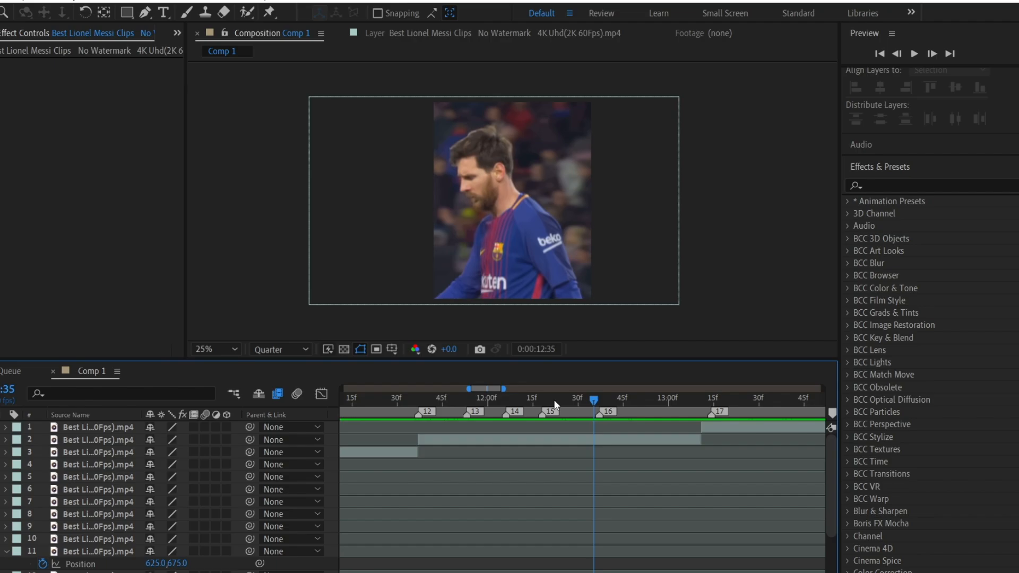
left_click_drag(591, 404, 417, 438)
left_click(417, 438)
right_click(479, 440)
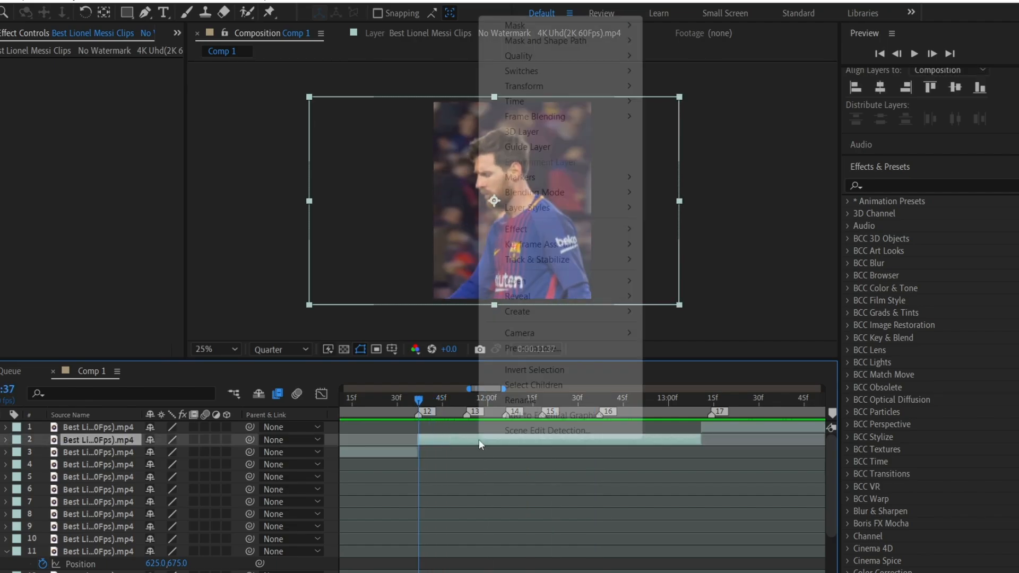
mouse_move(539, 102)
left_click(678, 127)
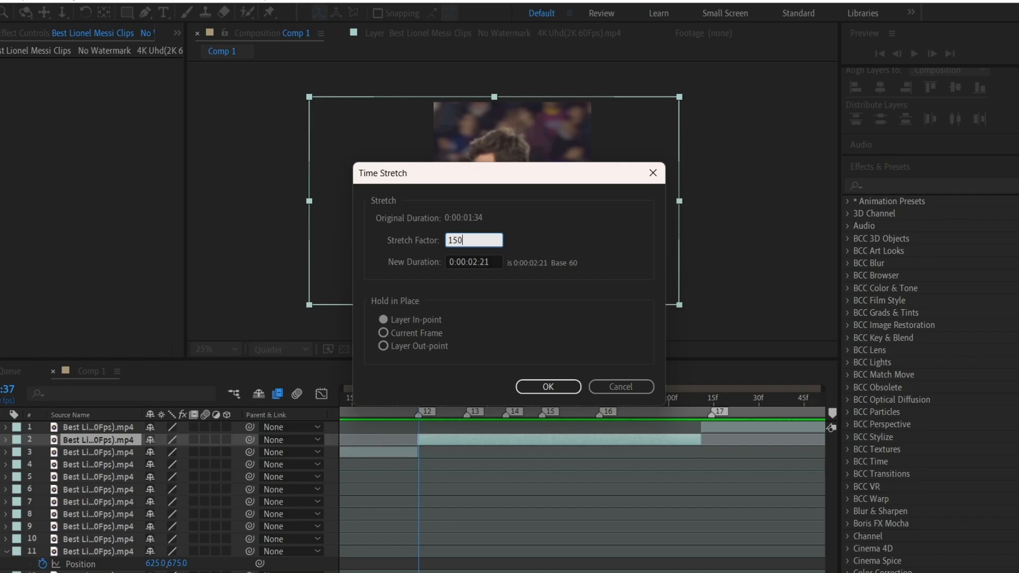
left_click(548, 387)
- Apply Posterize Time to the Messi clip starting at marker 12 and set its frame rate to 15
left_click(883, 184)
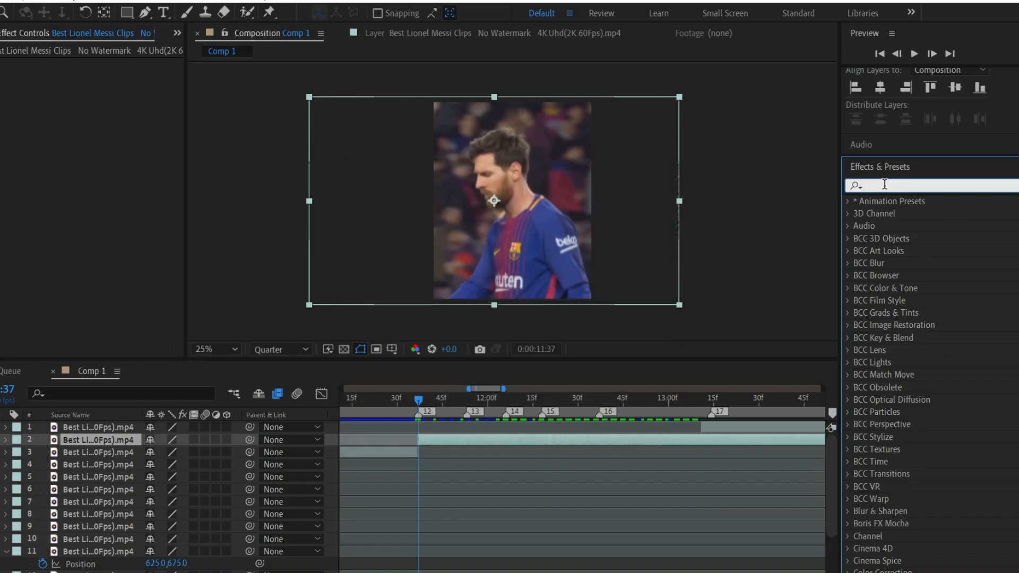
type("time")
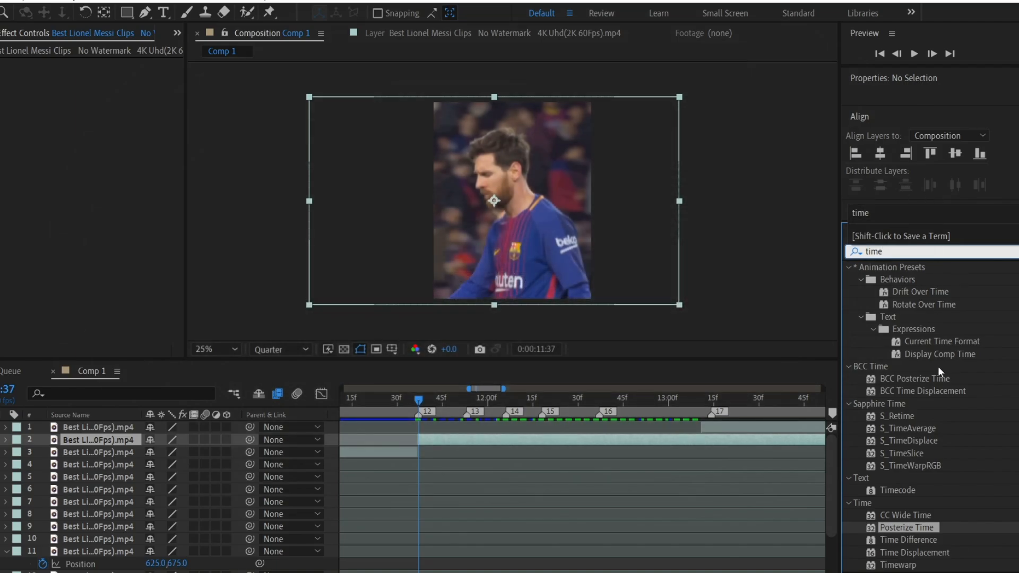
left_click_drag(907, 527, 497, 445)
left_click_drag(86, 78, 42, 84)
left_click(85, 81)
left_click(87, 77)
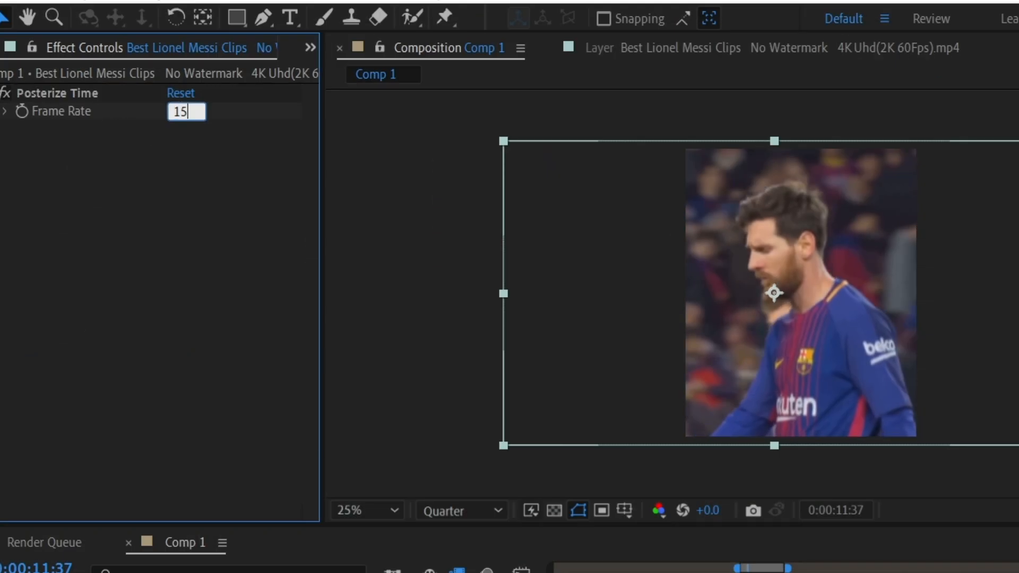
type("15")
key("Return")
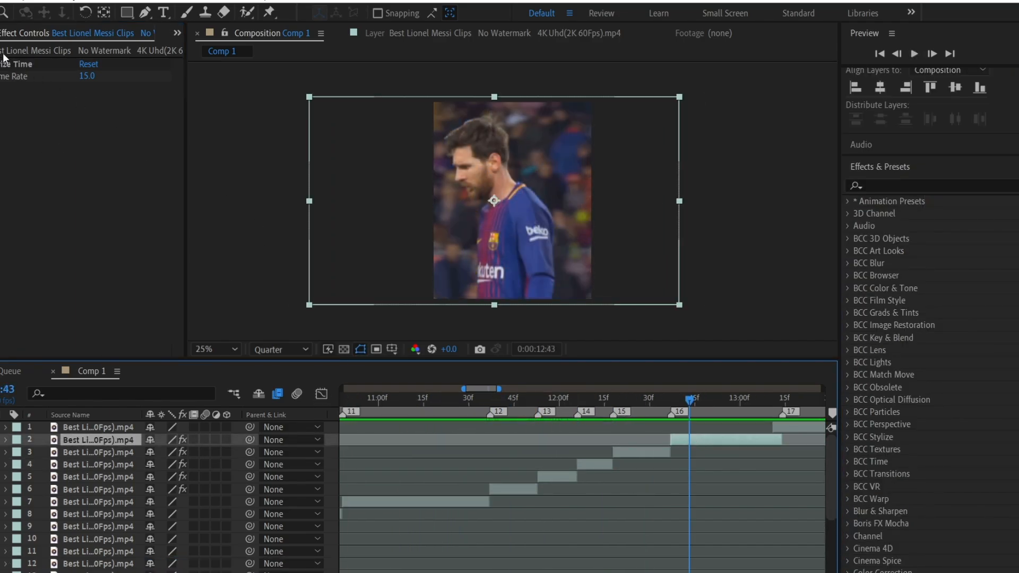
- Remove Posterize Time from the split Messi segment that starts at marker 16
left_click(4, 64)
key("Delete")
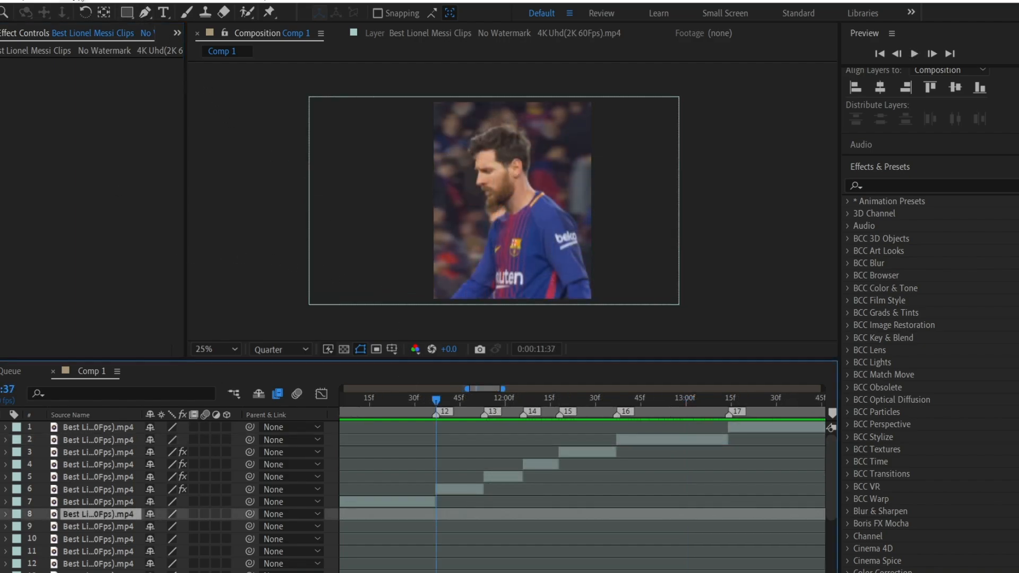
- Create an adjustment layer and move it directly above the Messi segments between markers 12 and 16
right_click(63, 514)
mouse_move(96, 9)
left_click(366, 101)
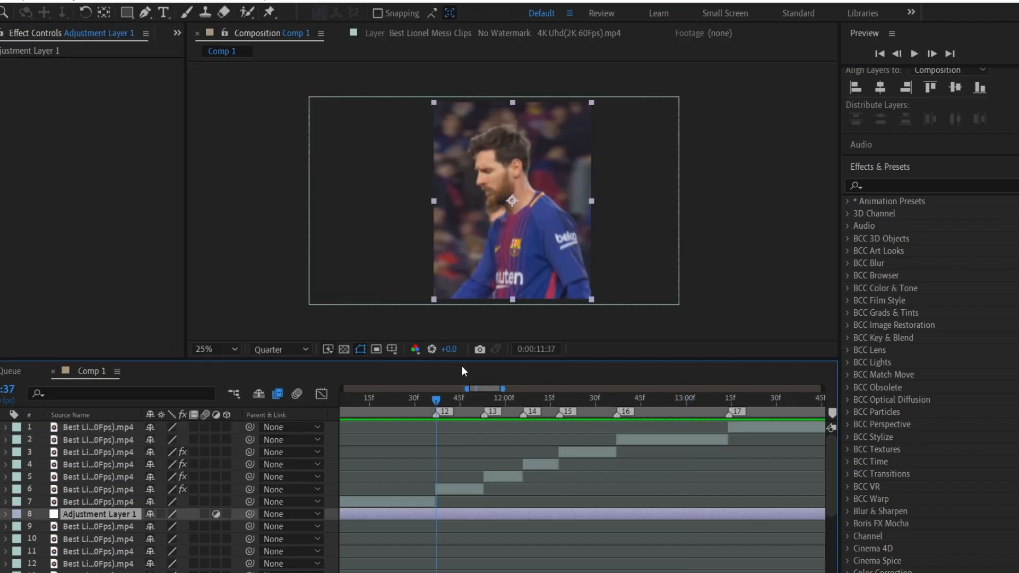
left_click_drag(446, 514, 420, 446)
- Cut the adjustment layer at markers 12 and 16 and delete the parts outside that range
key("ctrl+shift+d")
left_click(390, 465)
key("Delete")
left_click_drag(436, 400, 617, 451)
left_click(626, 451)
key("ctrl+shift+d")
key("Delete")
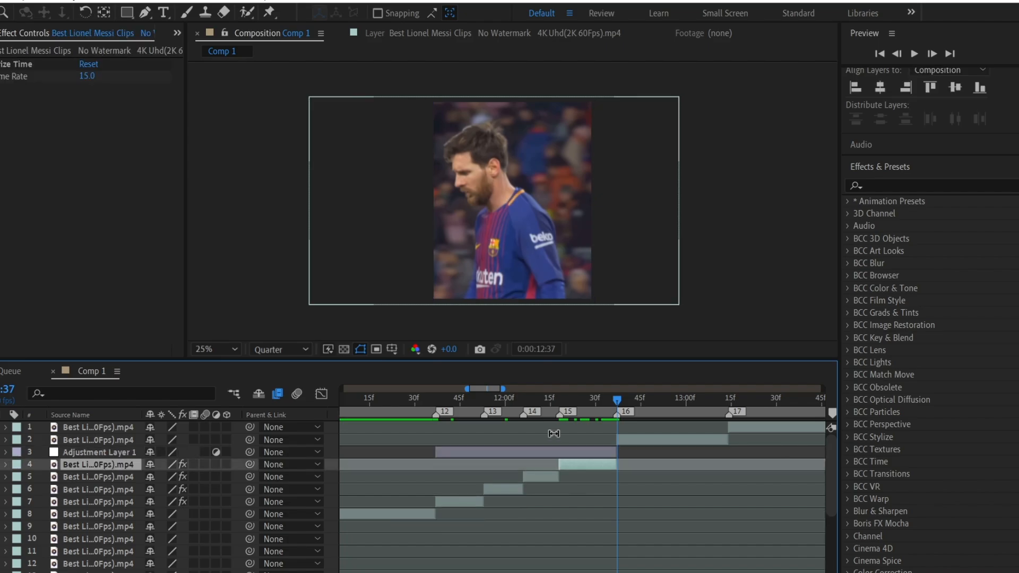
- Find the Hue/Saturation effect and apply it to the adjustment layer spanning markers 12 to 16
left_click(553, 454)
left_click_drag(536, 400, 451, 399)
left_click(912, 185)
type("satur")
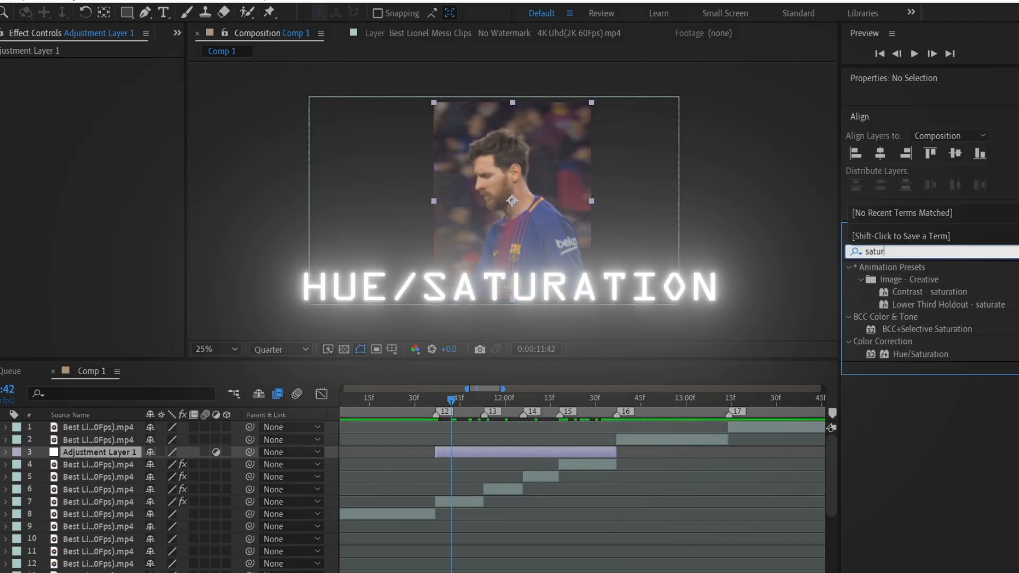
type("ation")
double_click(930, 342)
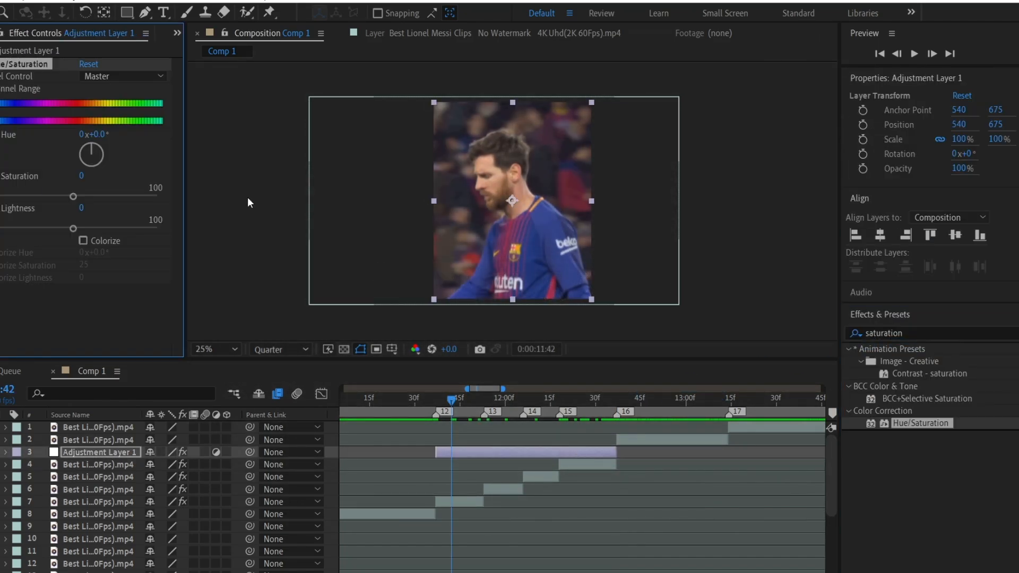
- Find the S_ScanLines effect and add it to the adjustment layer
key("ctrl+f")
type("S_scanlines")
left_click_drag(750, 209, 176, 355)
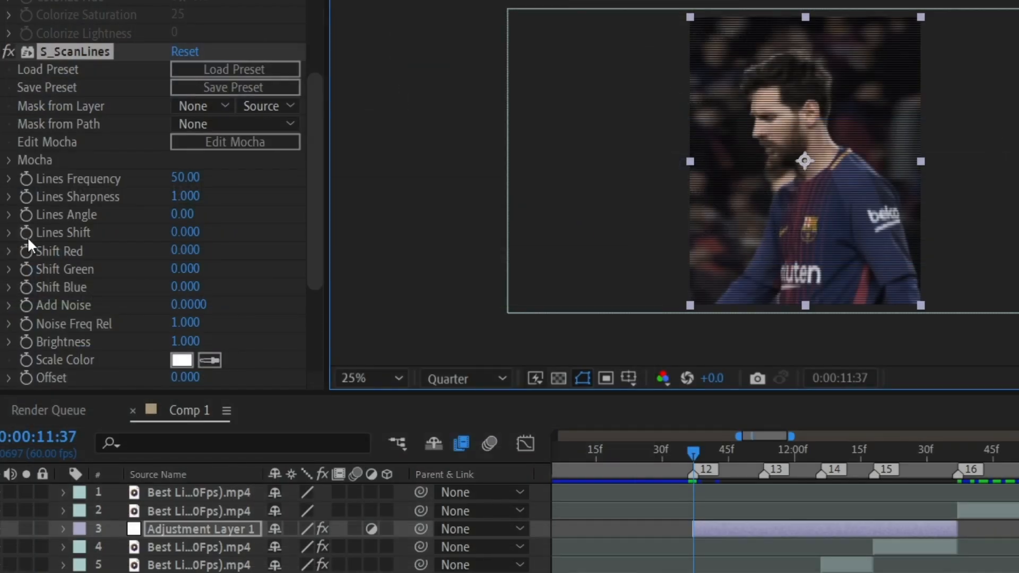
- Keyframe the Lines Shift of S_ScanLines at marker 12 and give it a higher value at marker 16
left_click(27, 236)
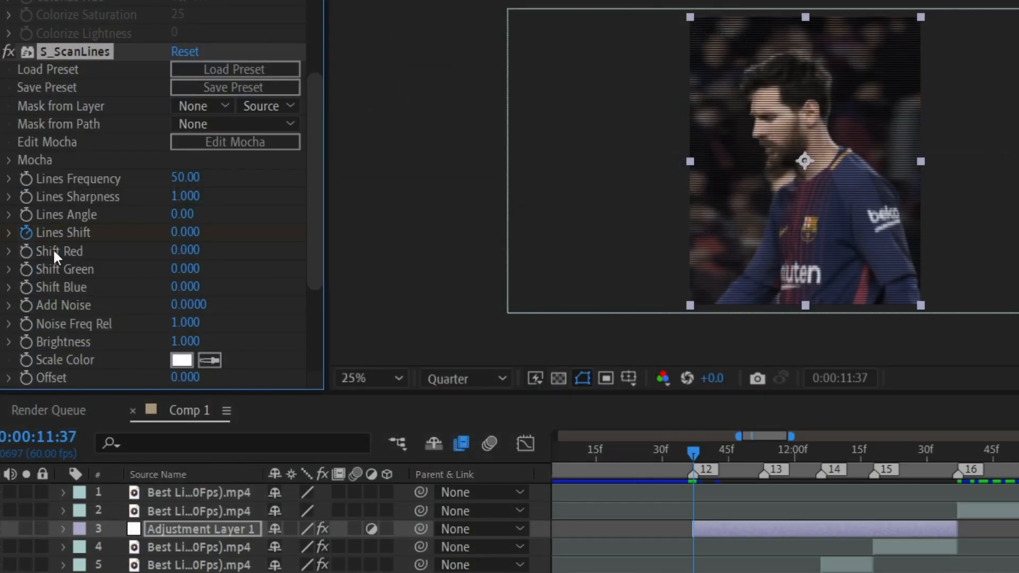
left_click_drag(694, 454, 615, 449)
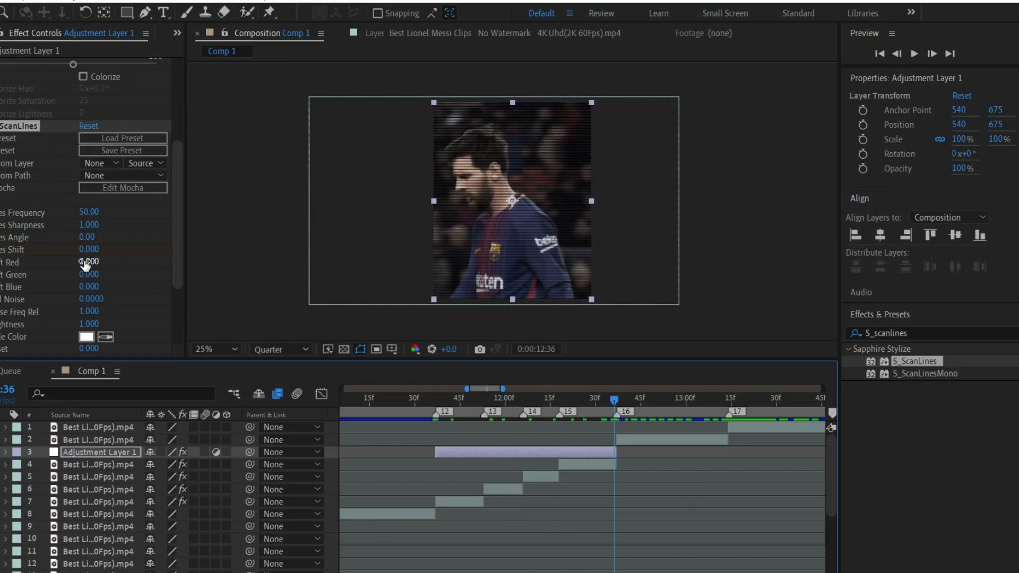
left_click_drag(88, 250, 91, 250)
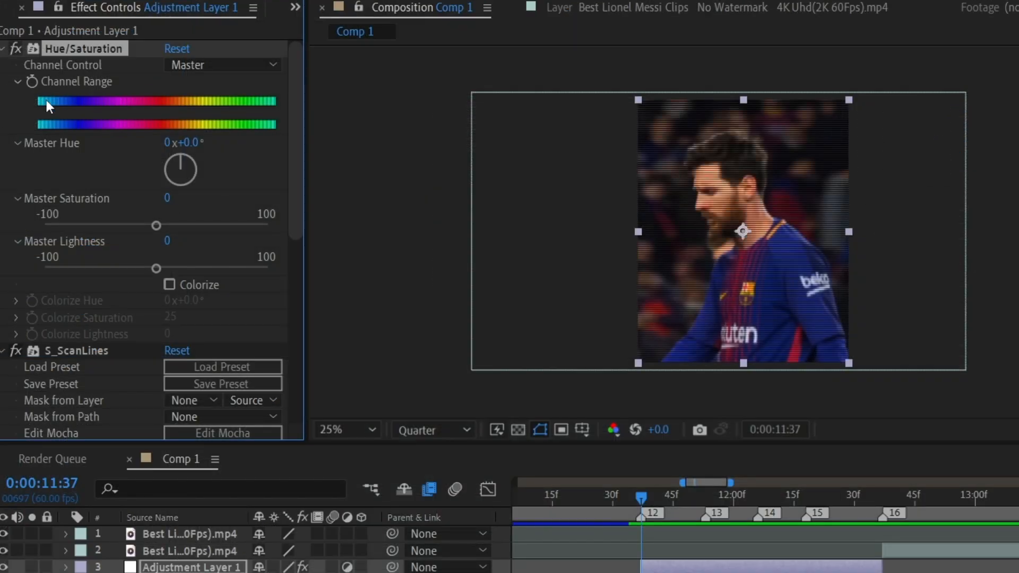
- Keyframe the Hue/Saturation Channel Range at marker 12 and animate Master Saturation to -87 further along the adjustment layer
left_click(32, 82)
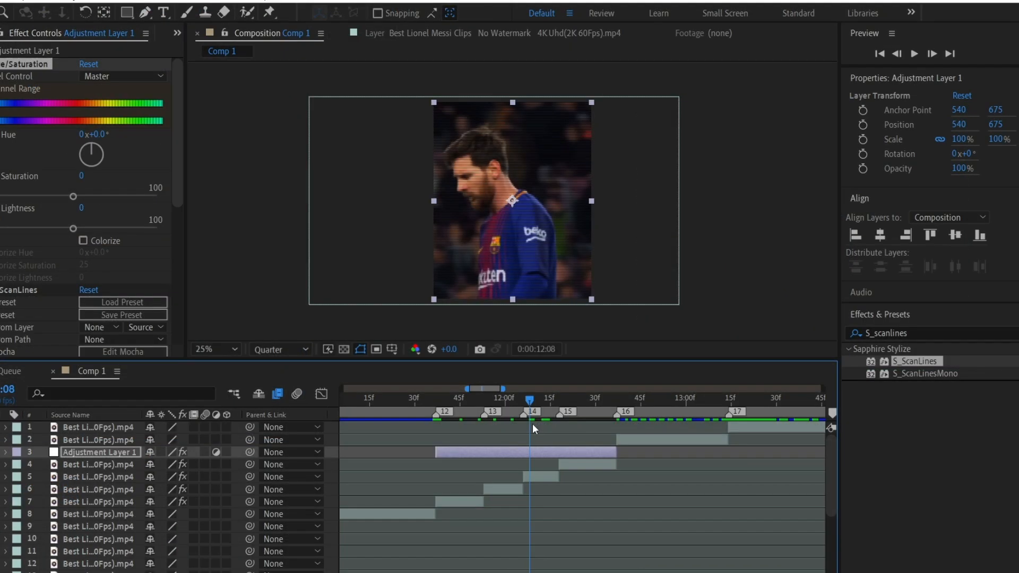
left_click_drag(533, 423, 501, 429)
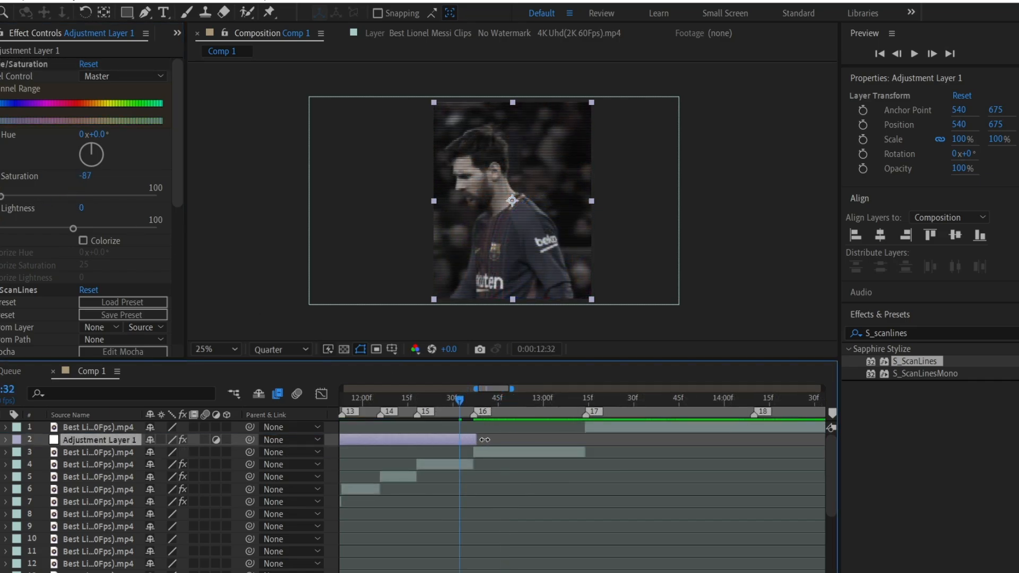
- Extend the adjustment layer's end past marker 16 and keyframe its opacity from 100% at marker 16 to 0% at the end
key("t")
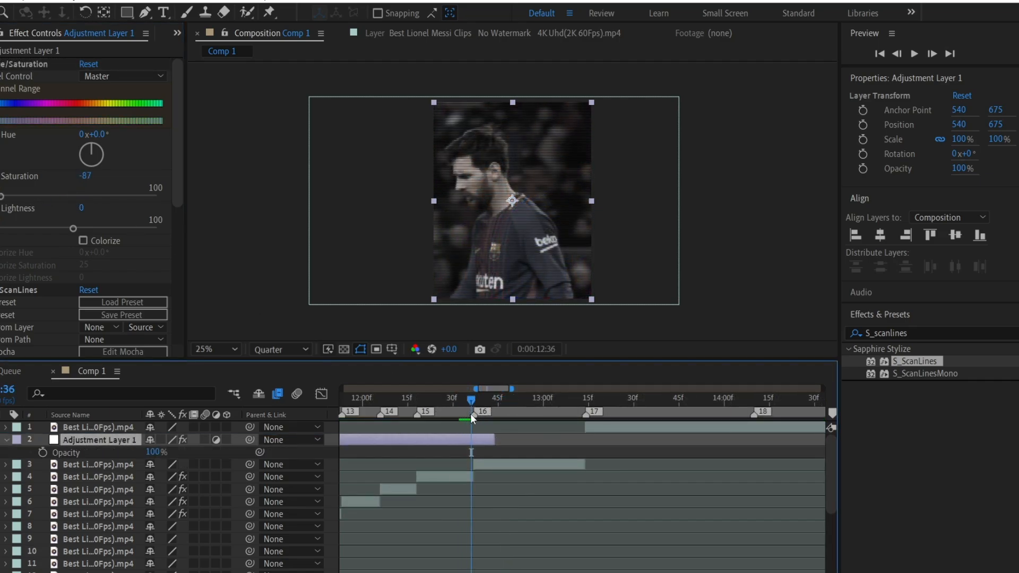
left_click(42, 452)
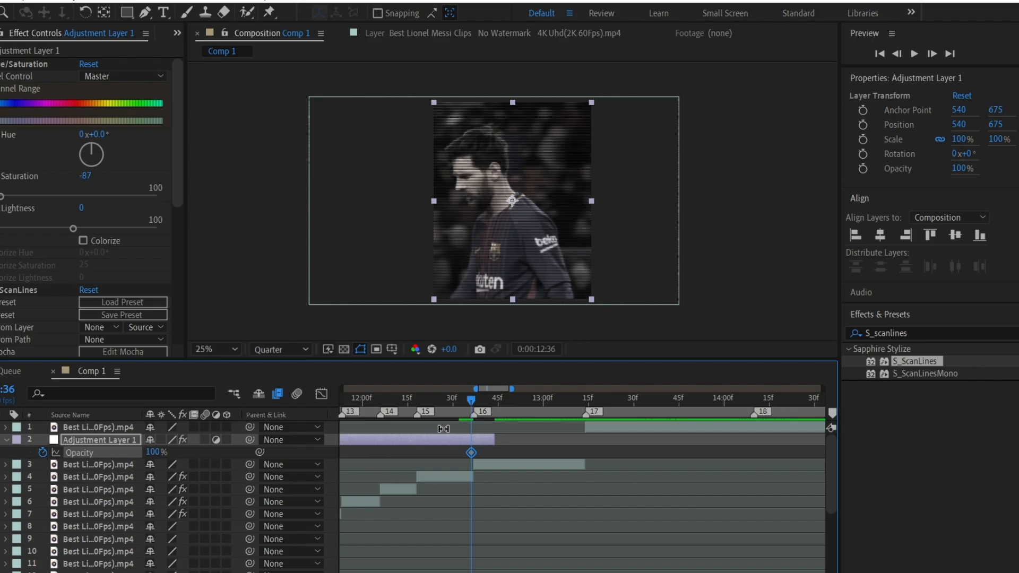
left_click_drag(480, 399, 482, 402)
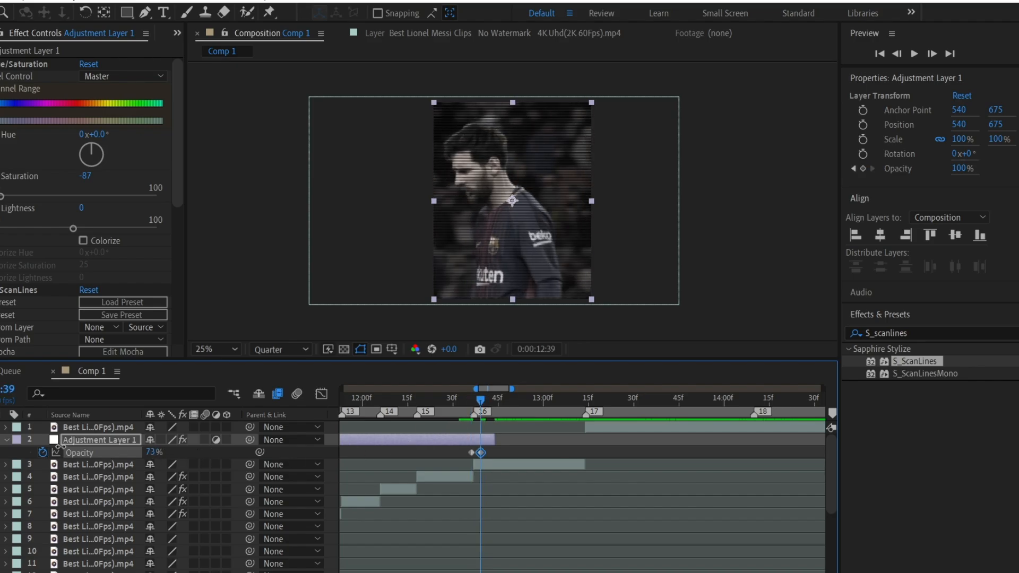
left_click_drag(60, 446, 45, 446)
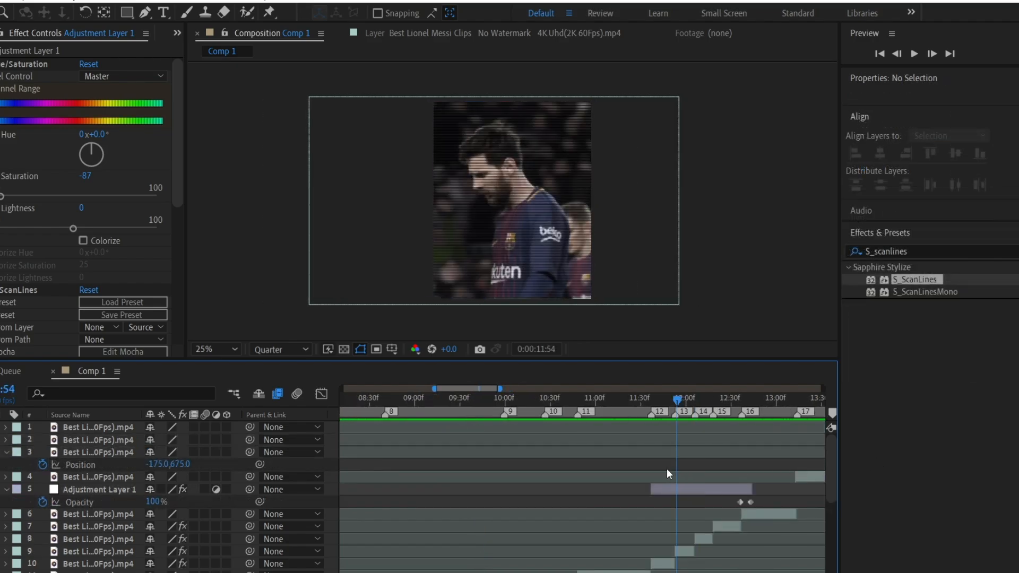
- Create a black solid at marker 12 and move it directly above the adjustment layer
left_click_drag(666, 468, 650, 469)
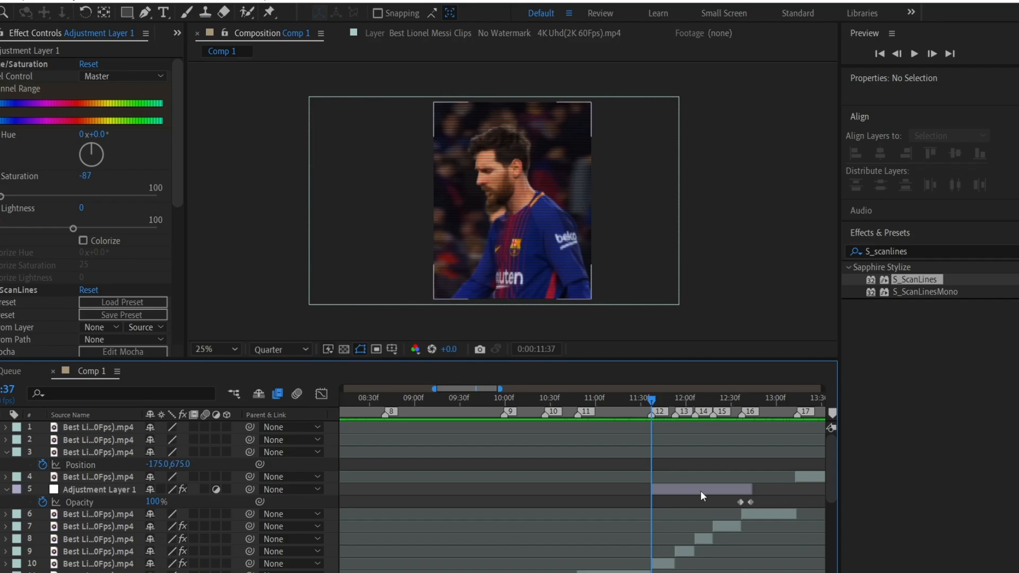
left_click(71, 2)
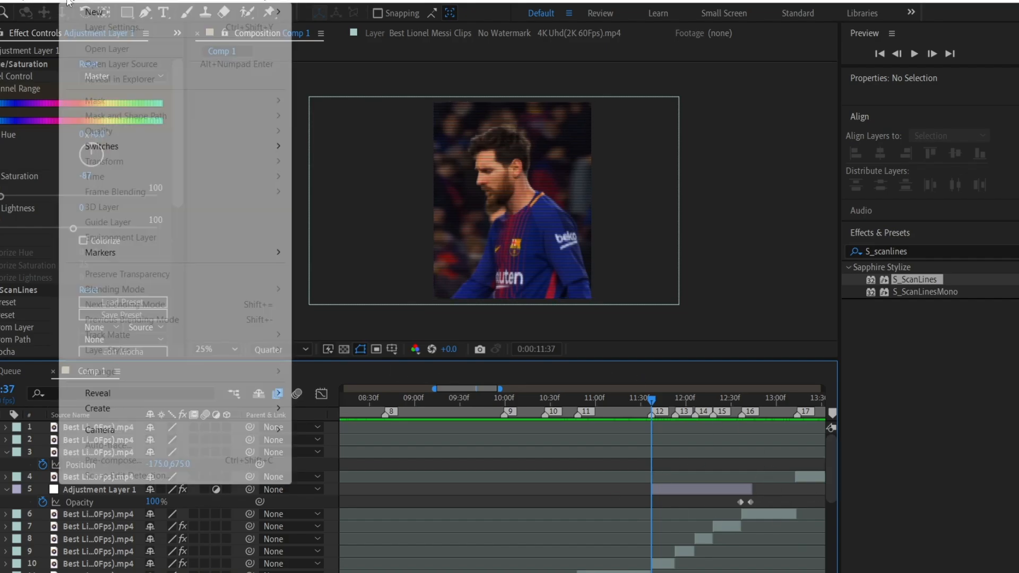
mouse_move(98, 12)
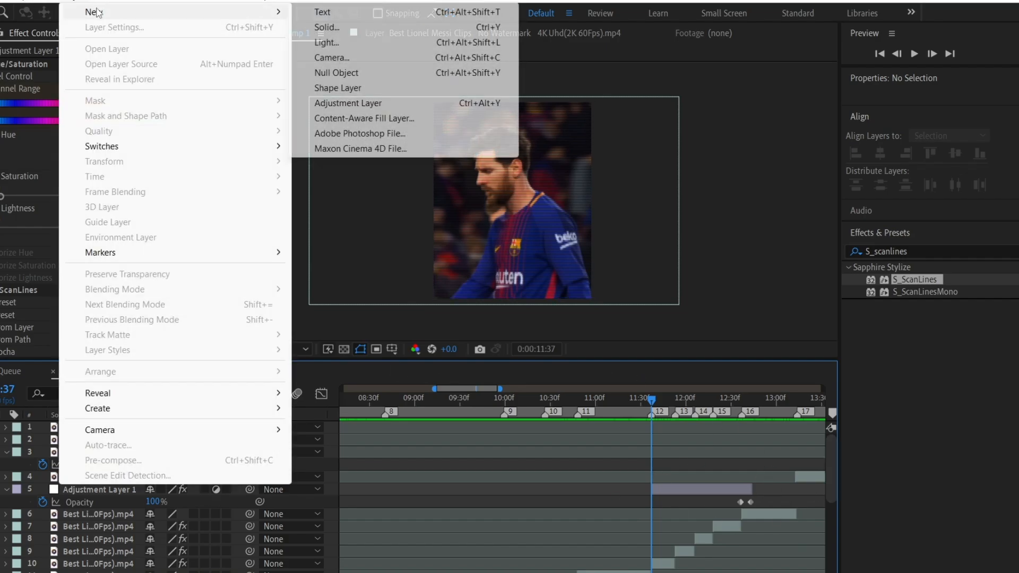
left_click(356, 27)
left_click(589, 424)
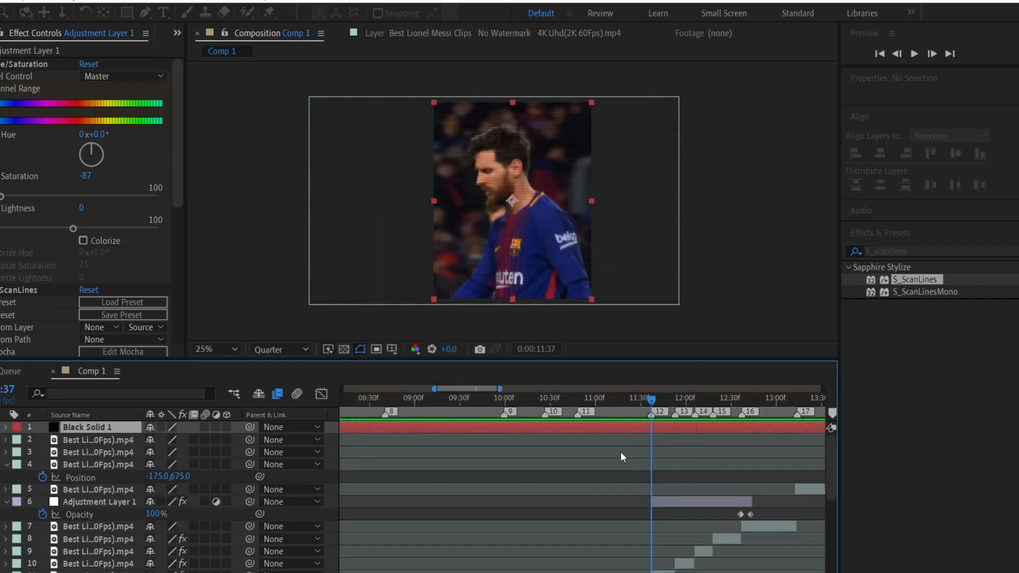
left_click_drag(65, 423, 74, 494)
- Trim the black solid to the adjustment layer's span and extend its start back to 0:00:11:28, before marker 12
key("ctrl+shift+d")
left_click(625, 497)
key("Delete")
left_click_drag(651, 400, 751, 460)
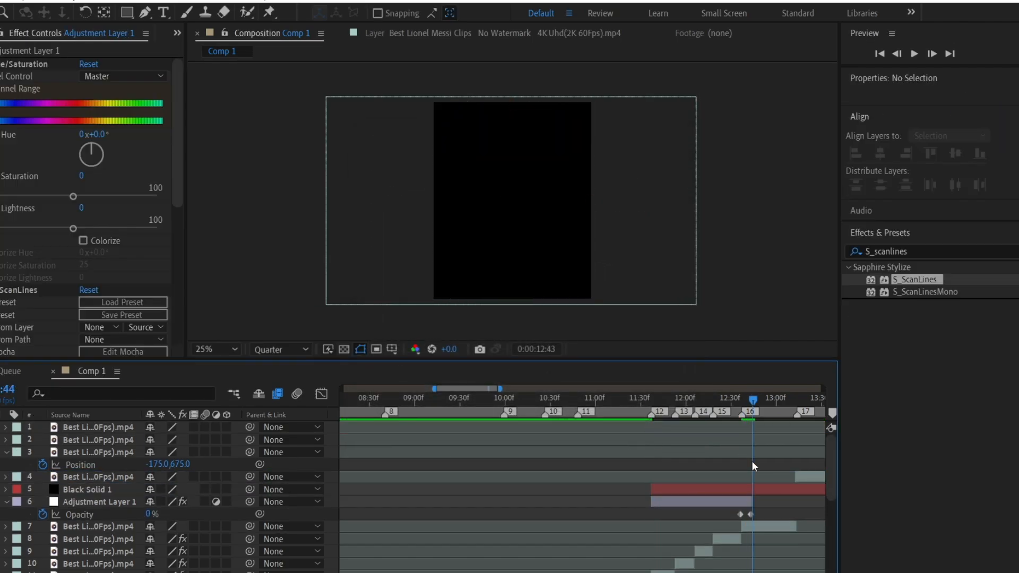
left_click(751, 490)
key("ctrl+shift+d")
key("Delete")
left_click(647, 491)
left_click_drag(649, 491, 639, 491)
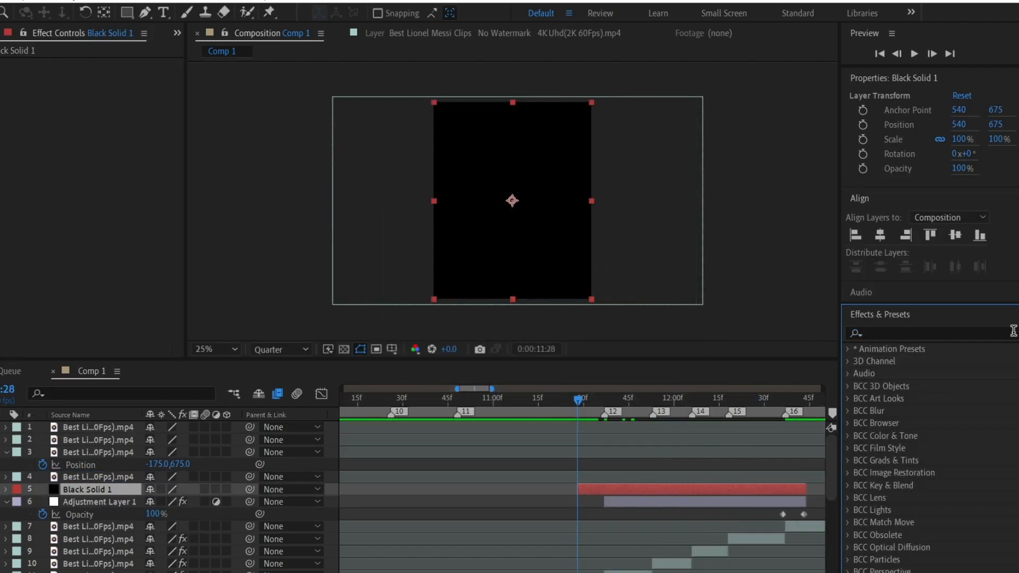
- Find the CC Jaws effect and apply it to the black solid
left_click(1012, 330)
type("cc jaws")
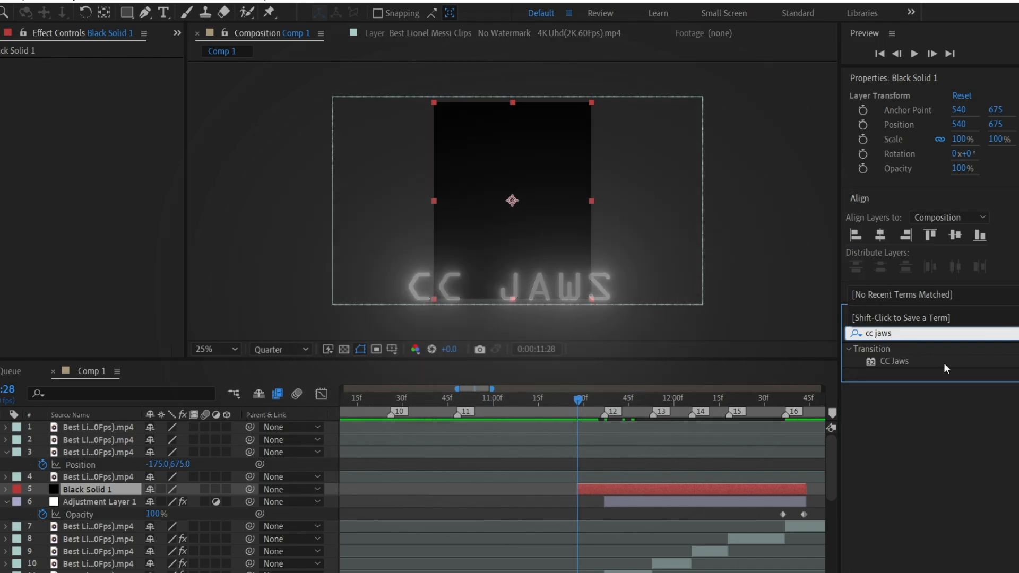
left_click_drag(882, 362, 743, 489)
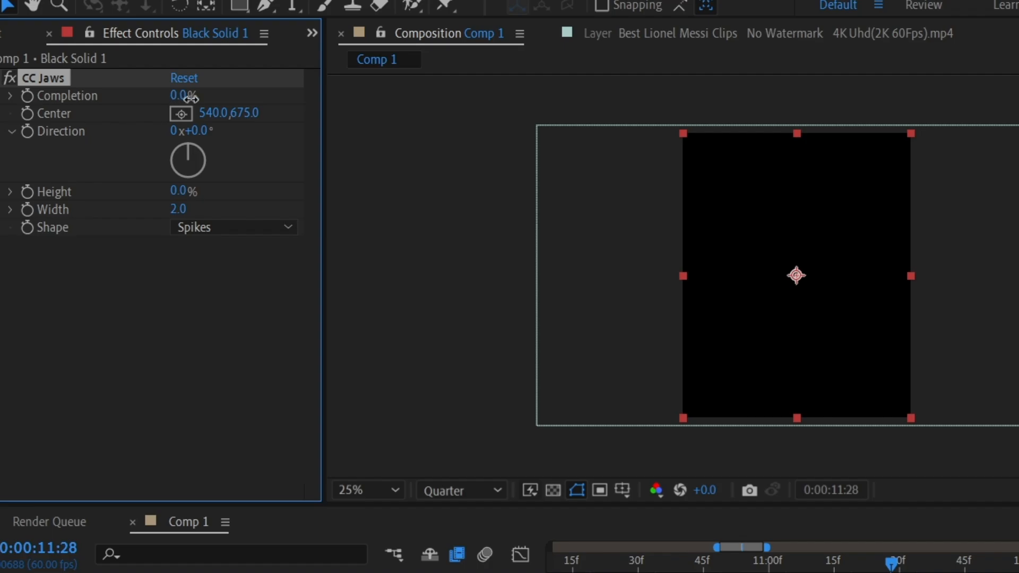
- Keyframe the CC Jaws Completion at 100% at 0:00:11:28, 80% just before marker 14, and 100% at 0:00:12:41
left_click_drag(190, 97, 364, 106)
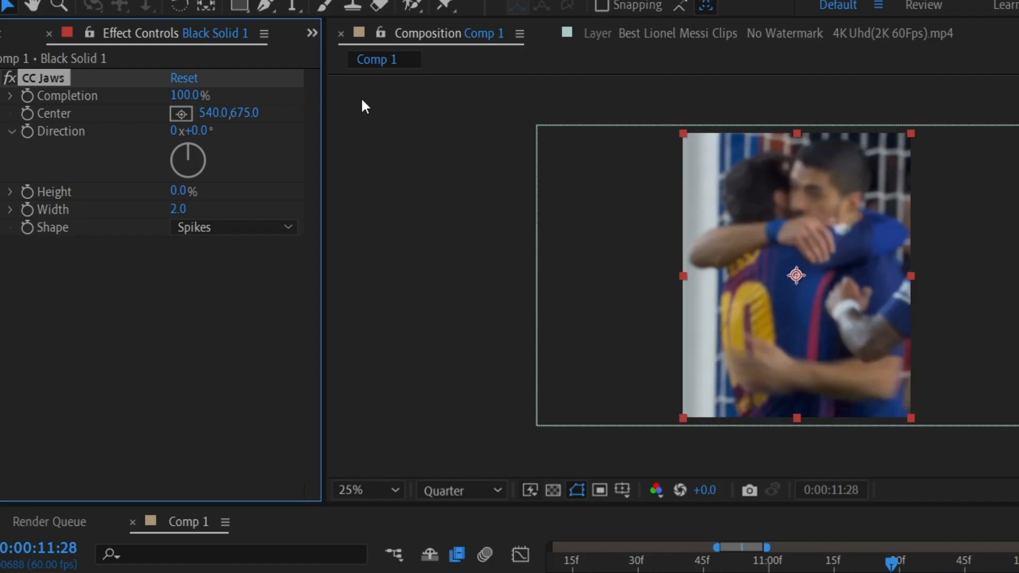
left_click(27, 96)
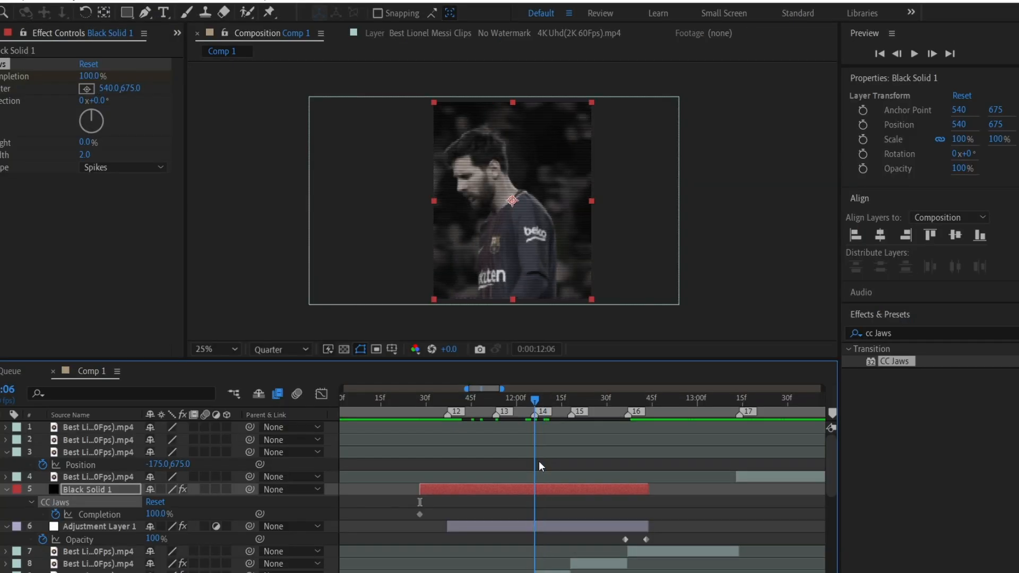
key("Page_Up")
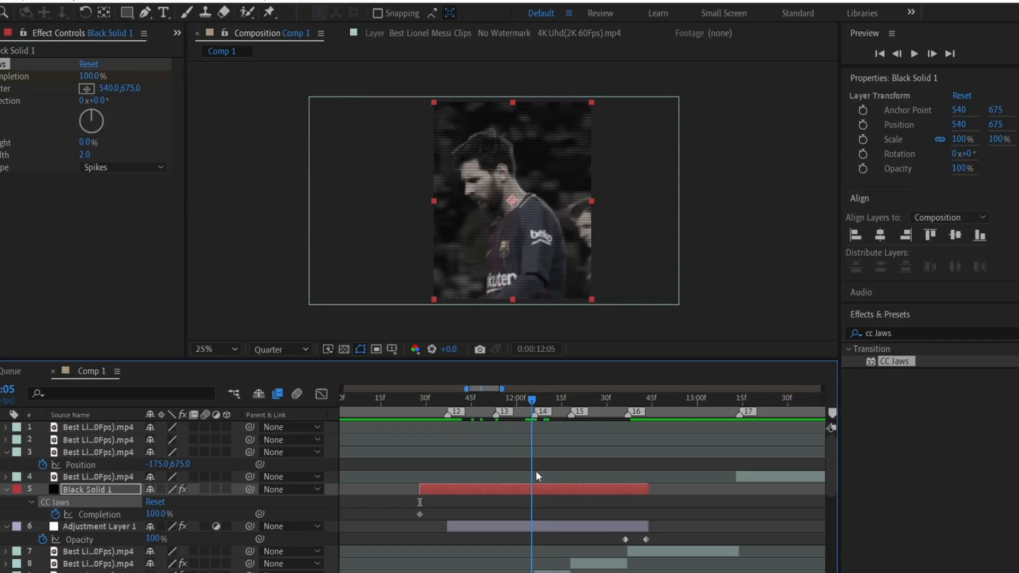
left_click(93, 76)
type("80")
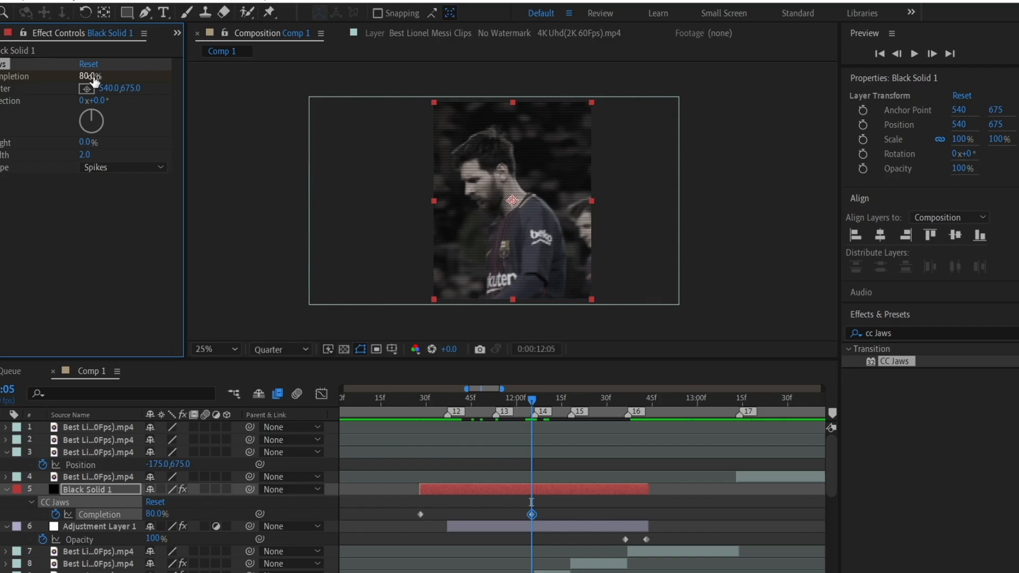
key("Return")
left_click(640, 398)
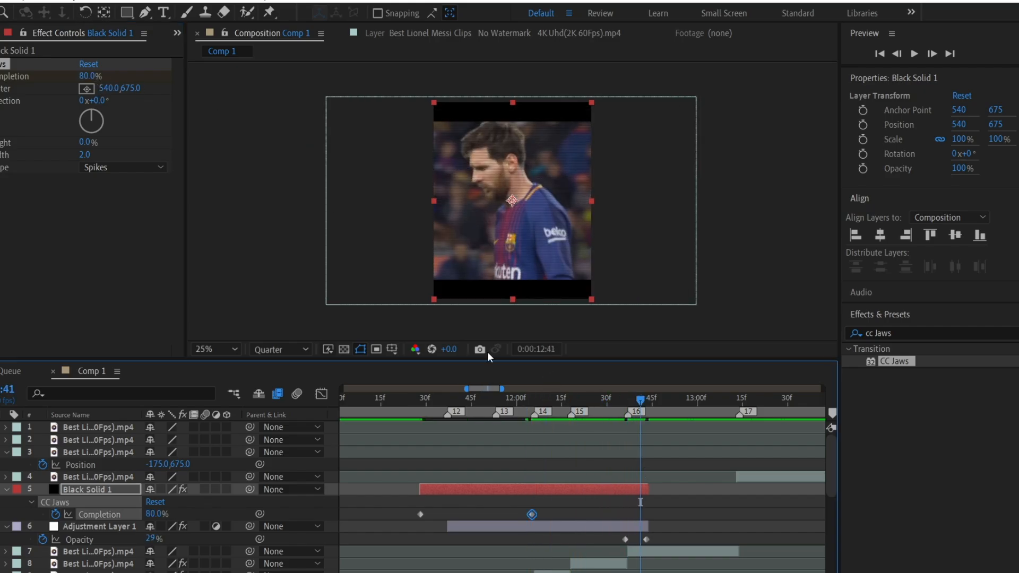
left_click_drag(88, 76, 106, 76)
- Apply Easy Ease to all three CC Jaws Completion keyframes
left_click_drag(677, 505, 419, 518)
right_click(420, 515)
mouse_move(488, 503)
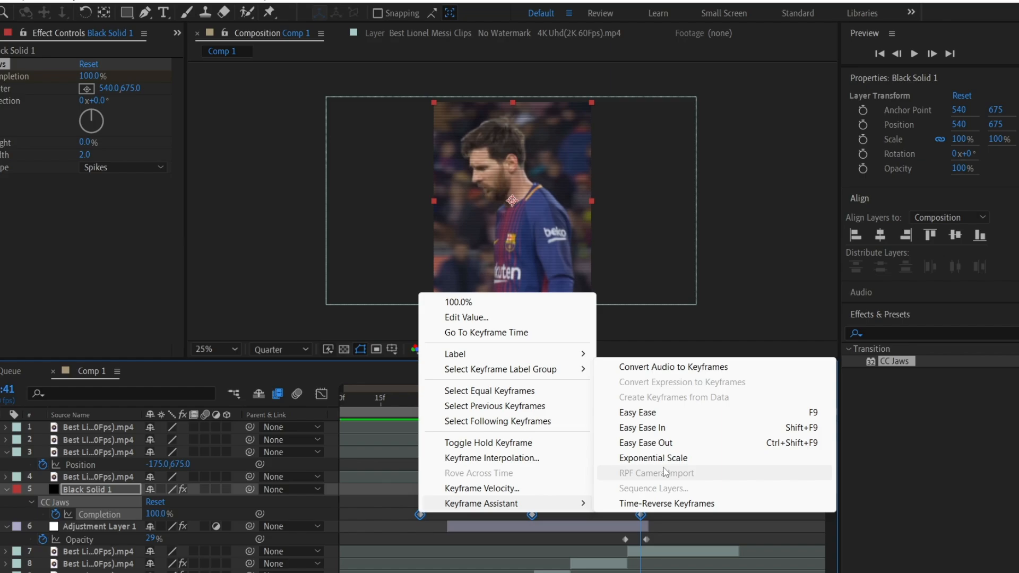
left_click(652, 413)
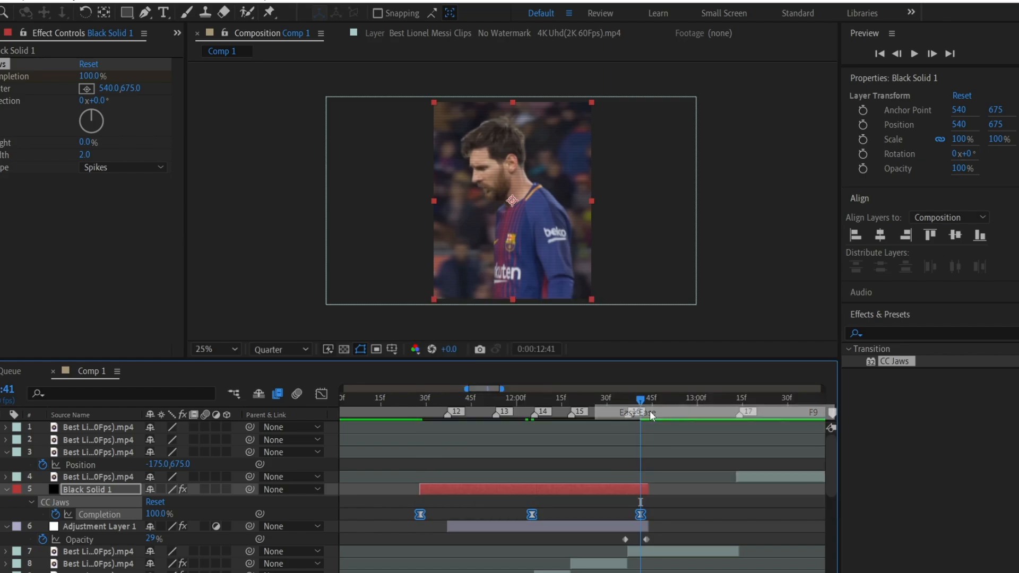
- Reshape the Completion value curve in the Graph Editor into a steep drop, long flat bottom and steep rise, and preview it
left_click(320, 394)
left_click(453, 452)
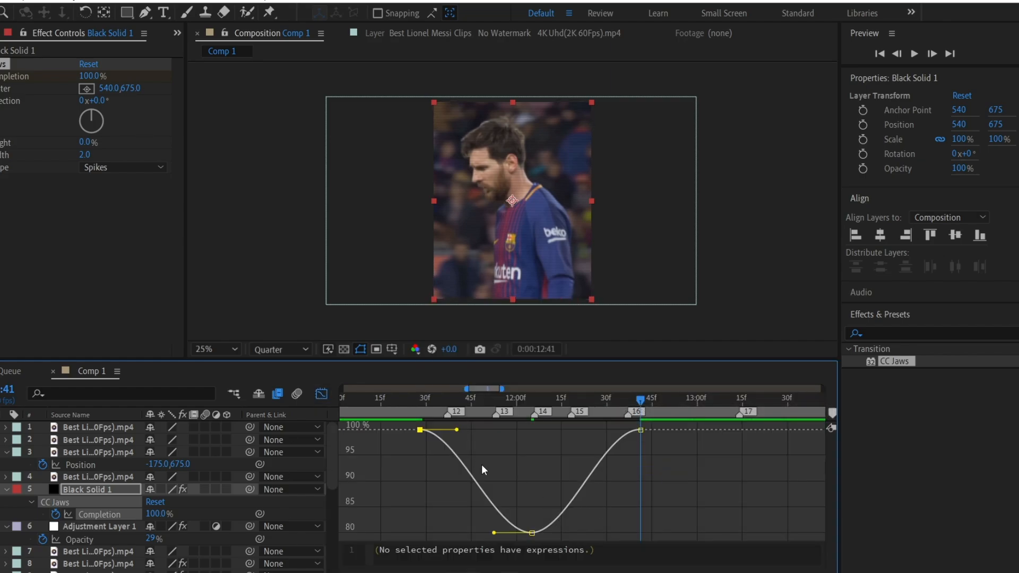
left_click_drag(457, 430, 439, 514)
left_click_drag(494, 533, 459, 532)
left_click_drag(568, 533, 621, 530)
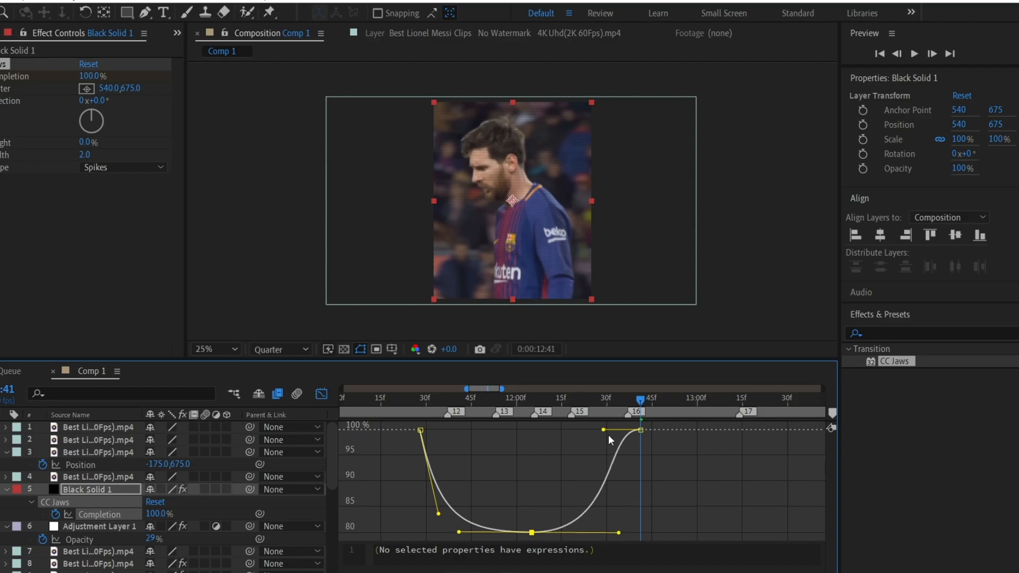
left_click_drag(605, 430, 637, 490)
key("space")
left_click(321, 393)
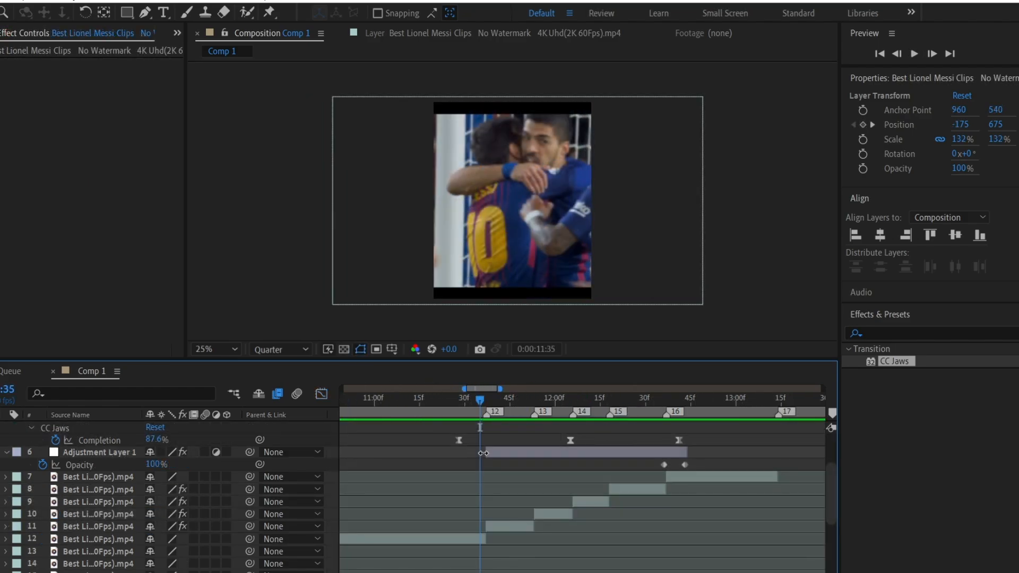
- Extend the adjustment layer's start to just before marker 12 and keyframe its opacity to fade in to 100% at marker 12
left_click(476, 454)
left_click_drag(473, 456, 470, 458)
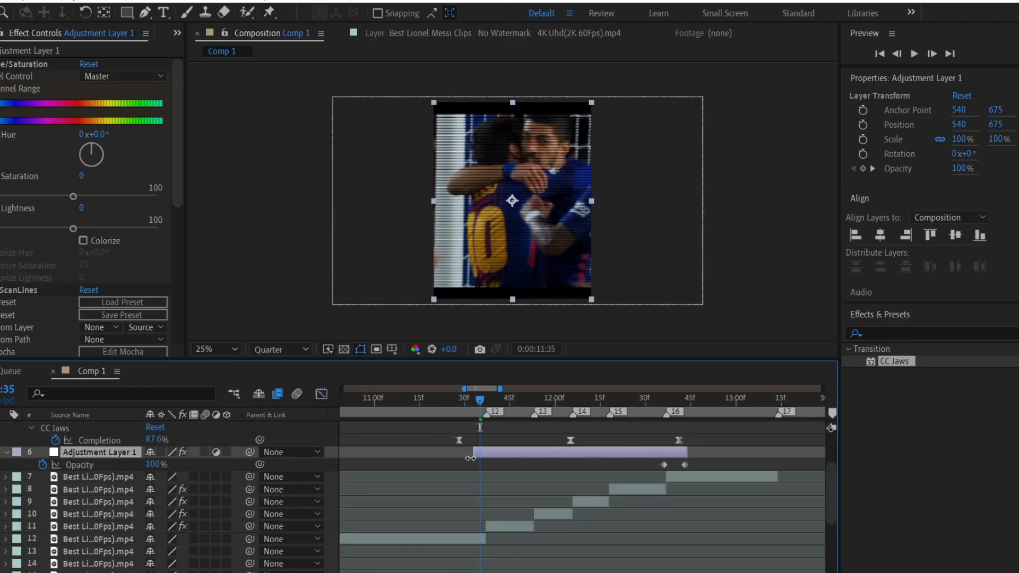
key("Page_Down")
key("Page_Down")
key("alt+shift+t")
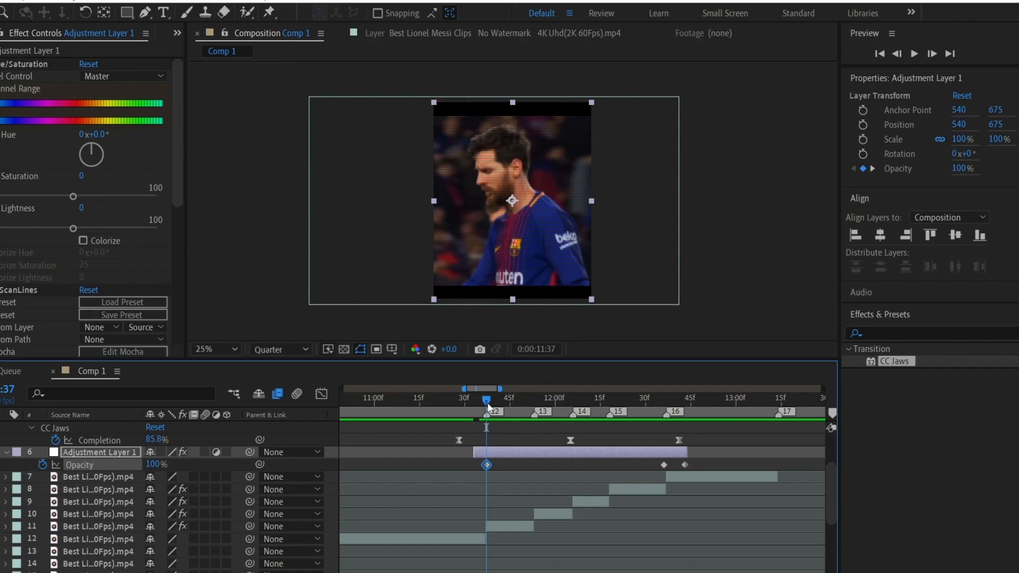
left_click_drag(487, 406, 475, 416)
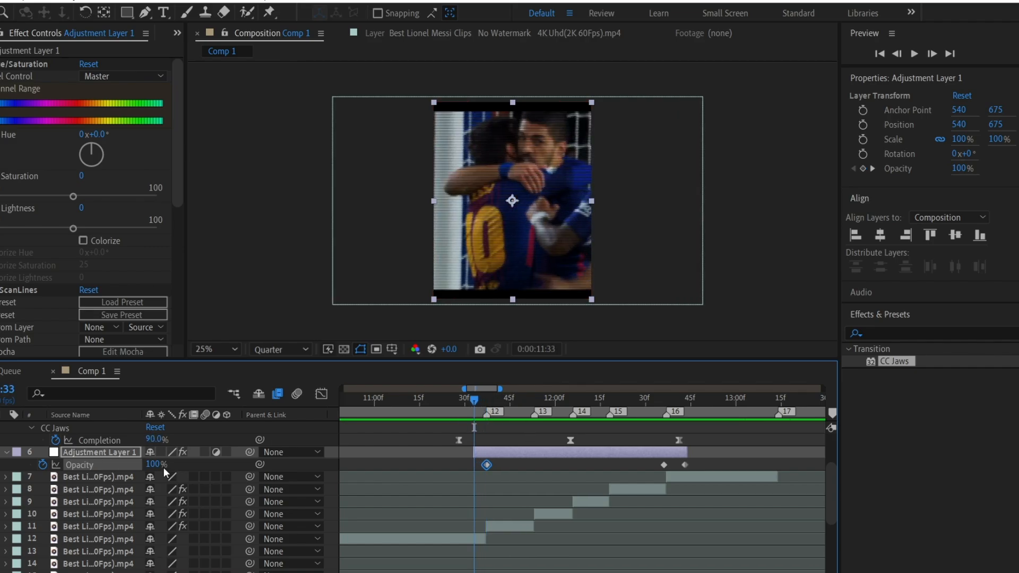
left_click_drag(153, 466, 159, 465)
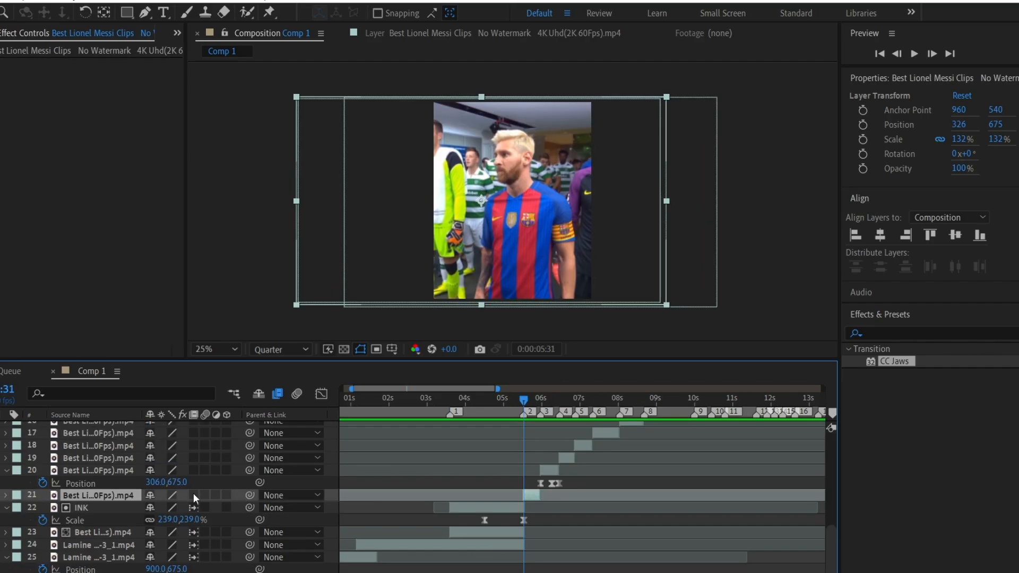
- Enable frame blending on the Messi clip layers
left_click(193, 470)
scroll(195, 432, "up", 5)
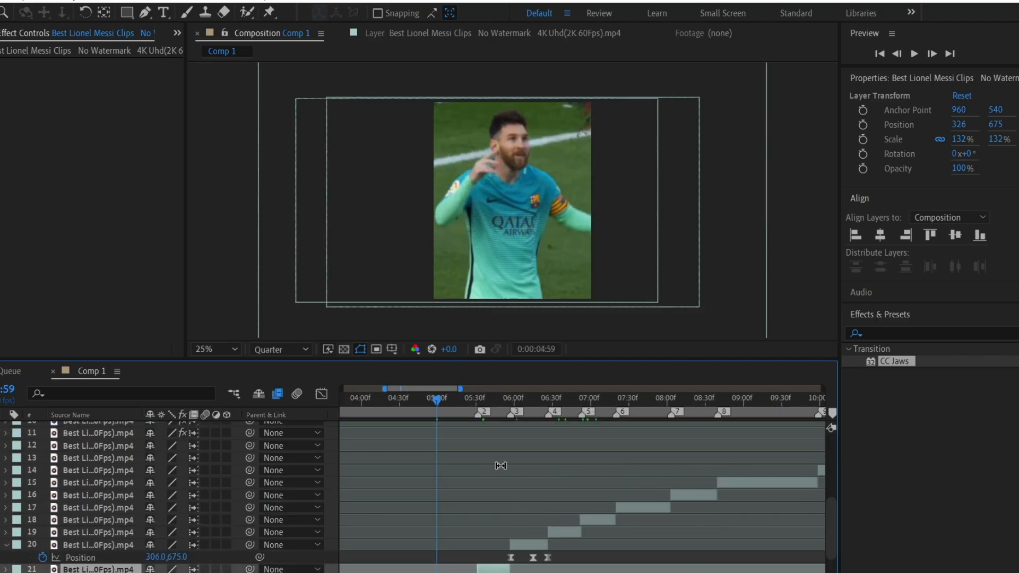
scroll(501, 465, "down", 3)
- Pre-compose each Messi clip into its own composition, moving all attributes and matching the composition duration to the clip's time span
left_click_drag(440, 403, 481, 404)
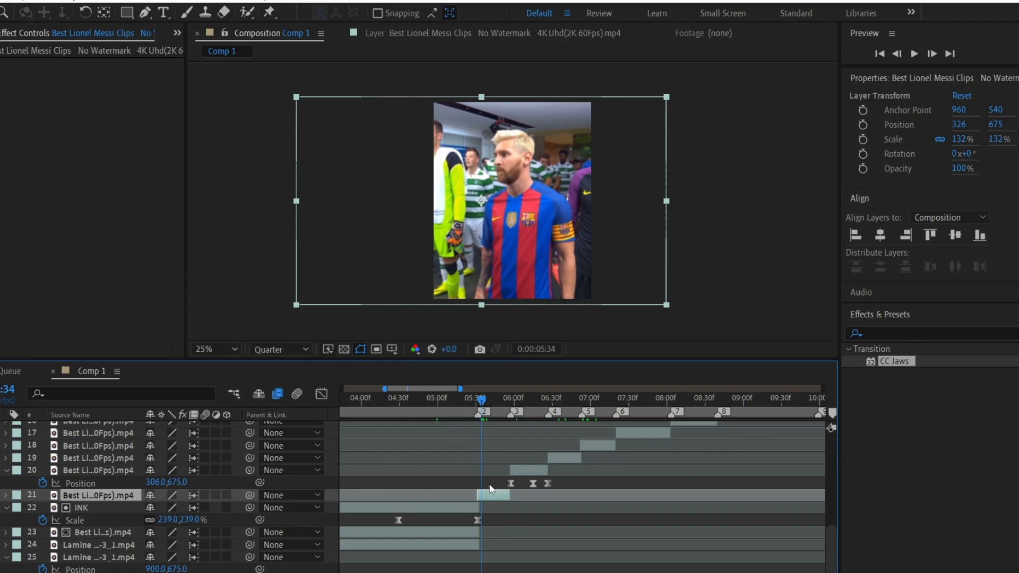
left_click_drag(374, 402, 478, 462)
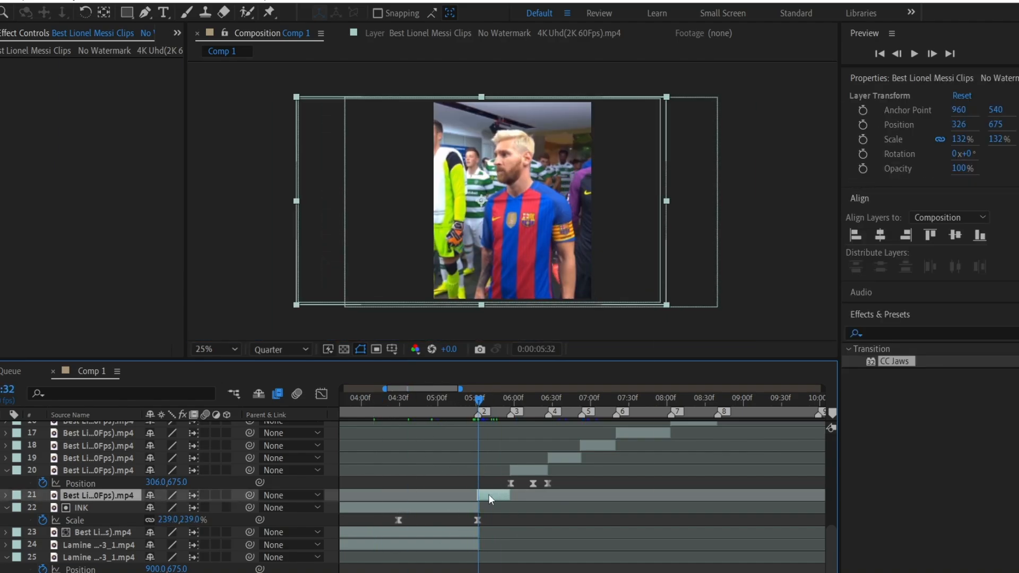
right_click(489, 494)
left_click(542, 402)
left_click(435, 302)
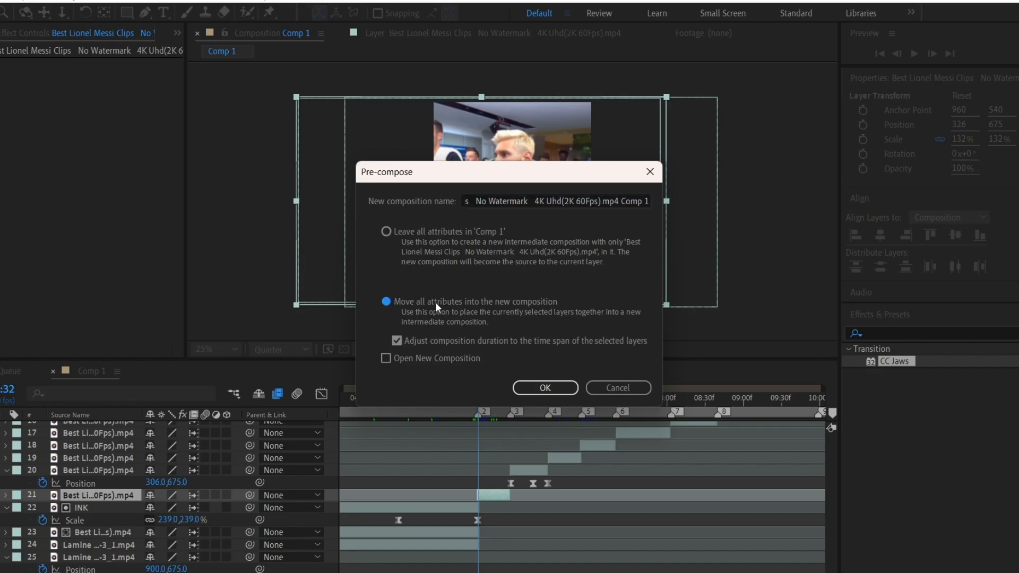
left_click(546, 393)
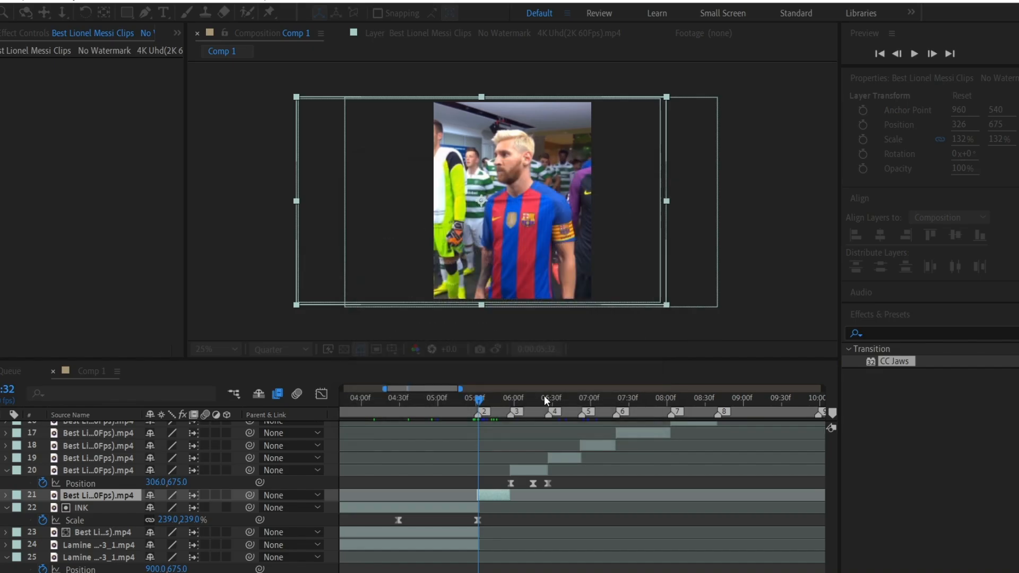
right_click(517, 472)
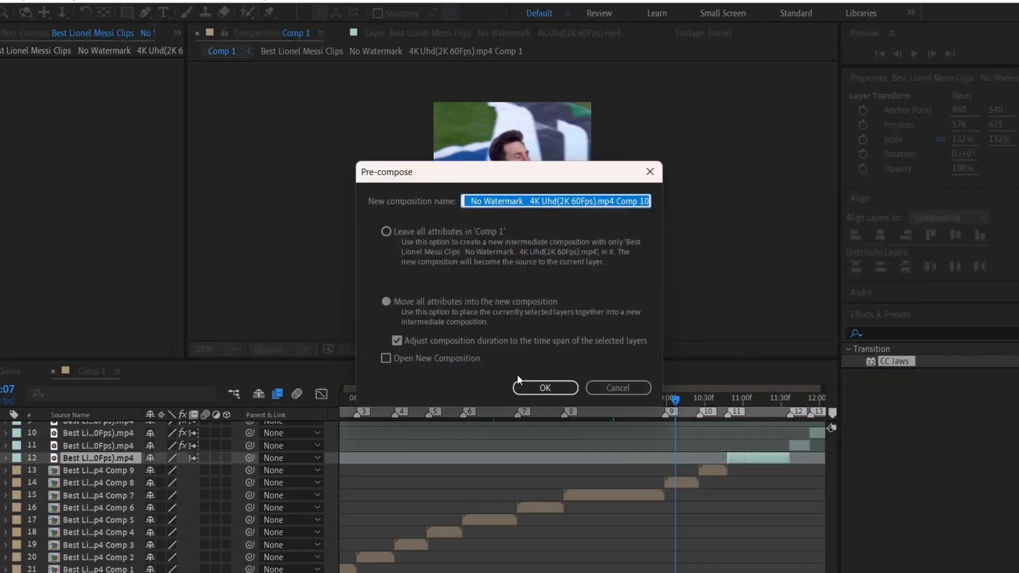
left_click(545, 387)
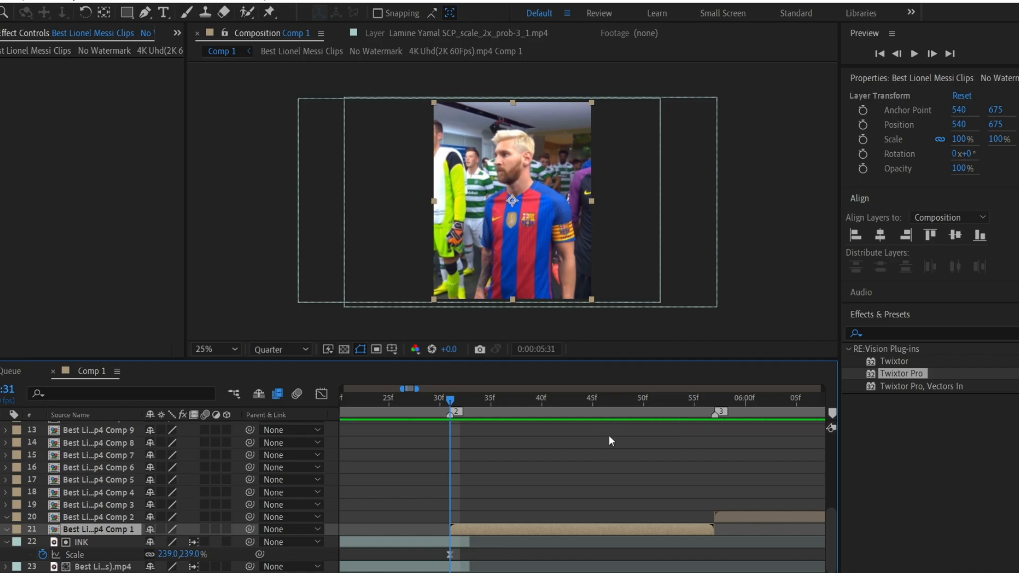
- Apply Twixtor Pro to the first Messi pre-comp and keyframe its Speed % at 175 at the clip's start
left_click_drag(900, 374, 516, 527)
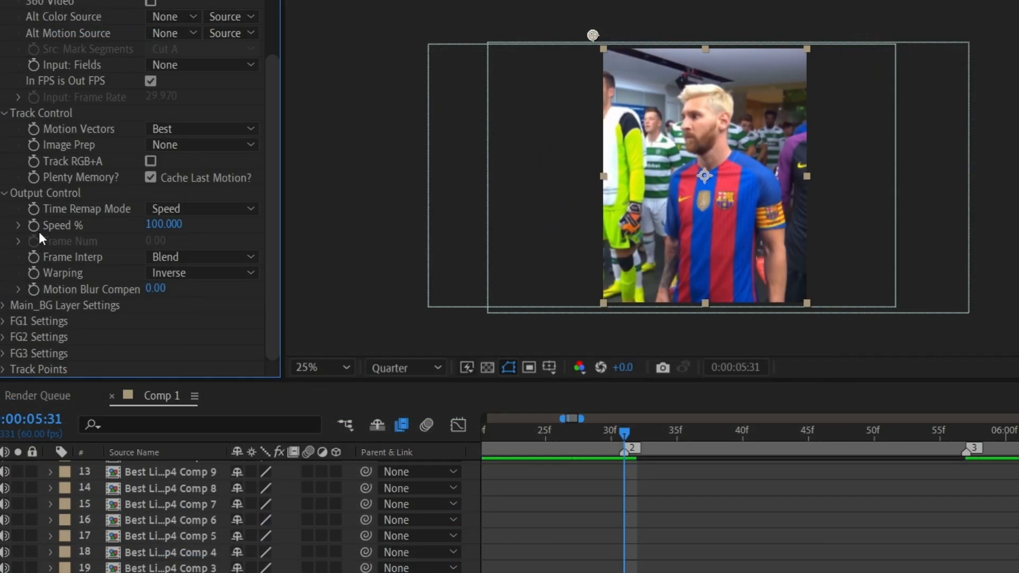
left_click(155, 225)
key("Return")
- Add Twixtor Speed % keyframes of 35 at 0:00:05:43 and 175 at the end of the first Messi pre-comp
left_click_drag(690, 434, 783, 471)
left_click(155, 152)
type("35")
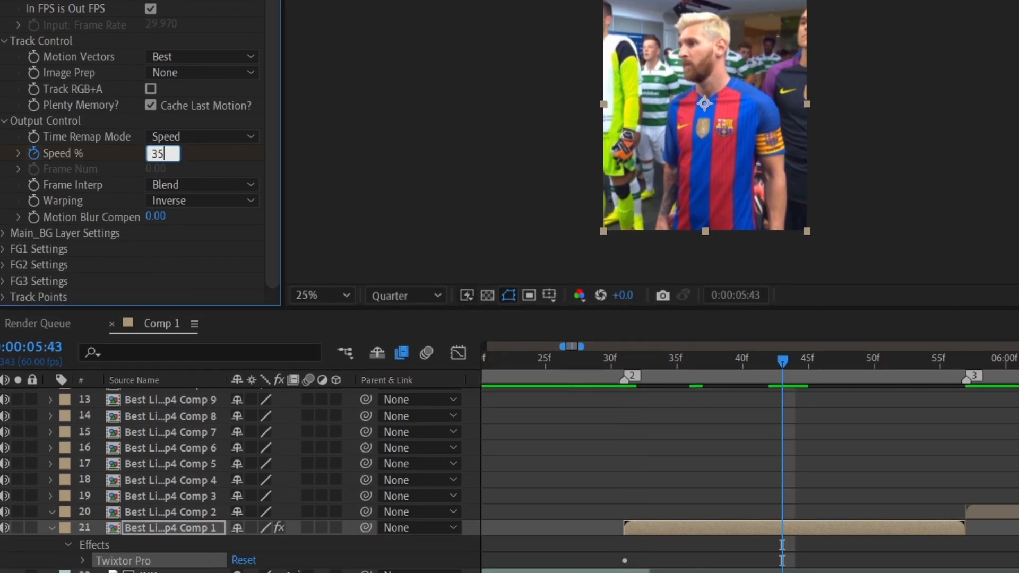
key("Return")
left_click_drag(787, 352, 966, 451)
left_click(162, 153)
type("1")
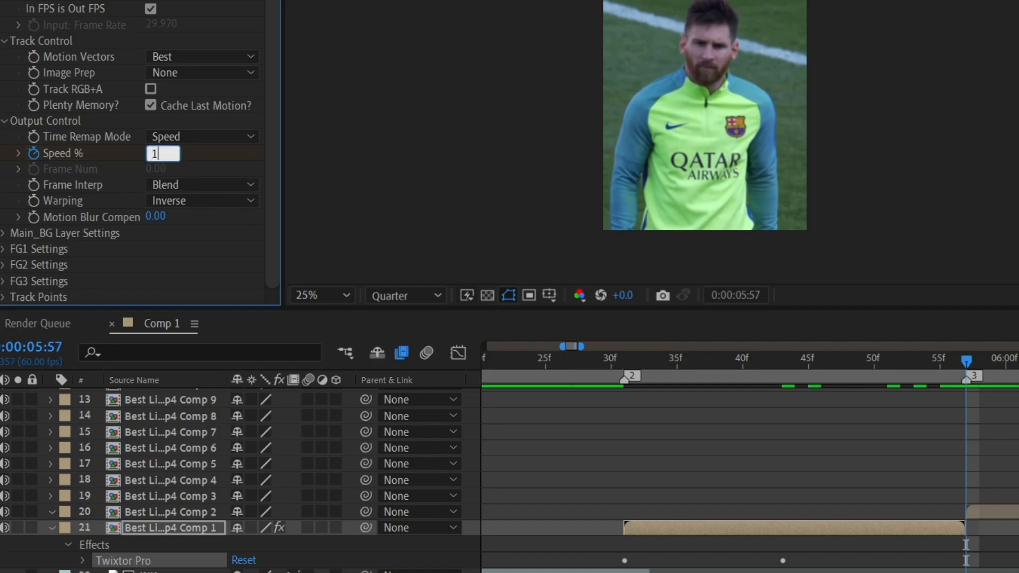
type("75")
key("Return")
key("u")
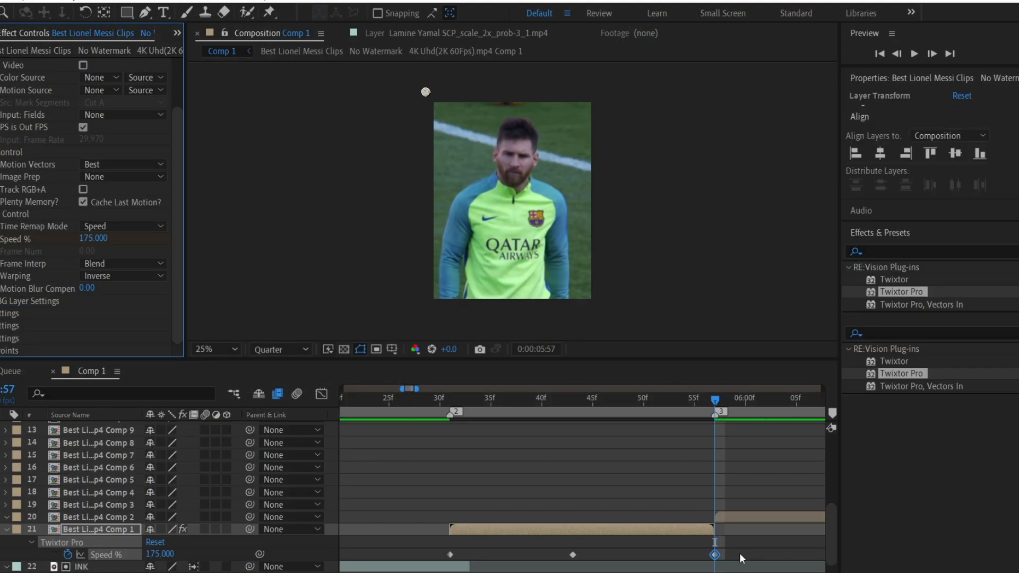
- Apply Easy Ease to all three Twixtor Speed % keyframes of the first Messi pre-comp
left_click_drag(742, 551, 442, 563)
right_click(450, 555)
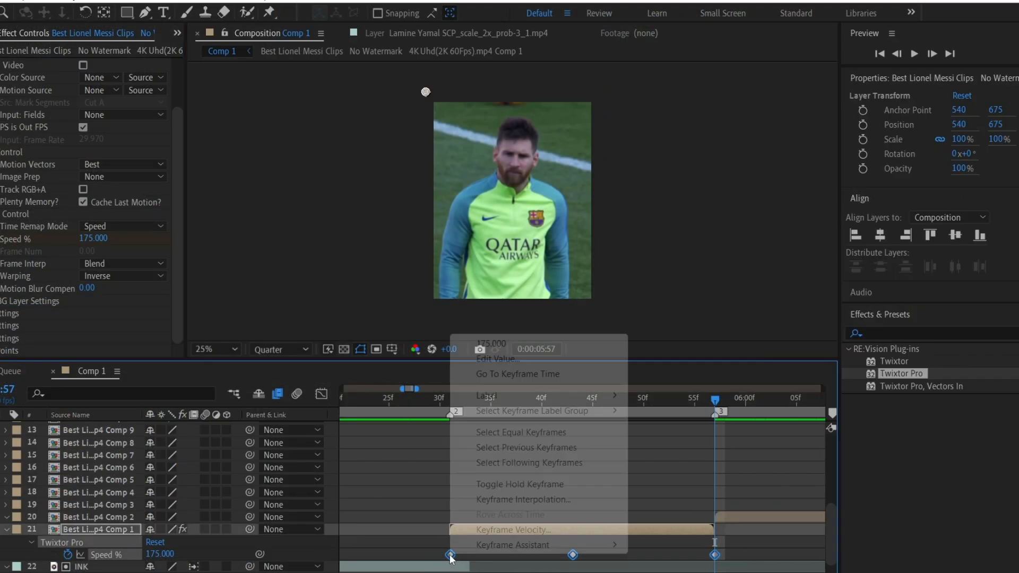
mouse_move(478, 546)
left_click(684, 454)
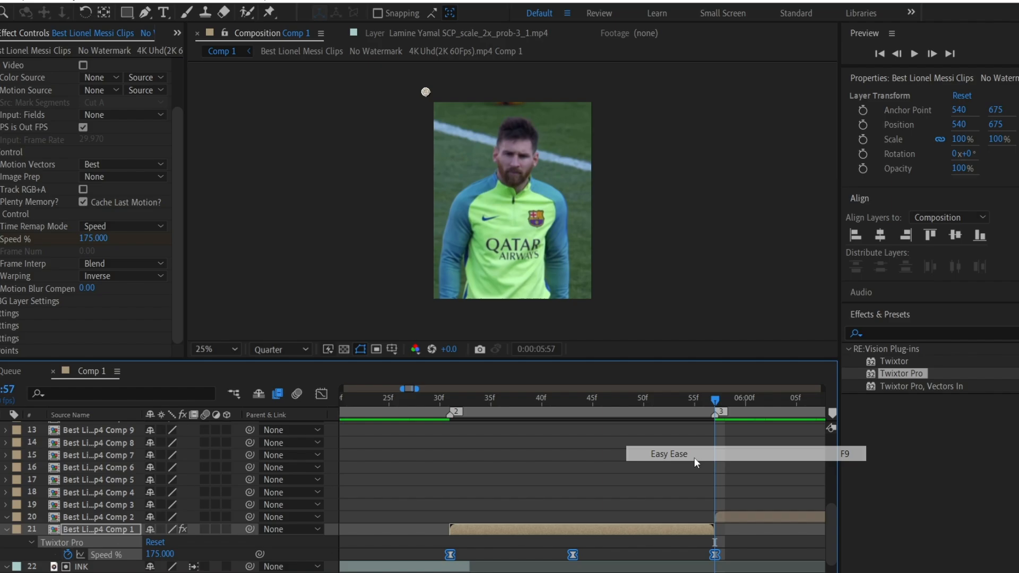
- Reshape the Speed % value curve in the Graph Editor into a steep drop, wide flat bottom and steep rise, and preview it
left_click(321, 394)
mouse_move(450, 431)
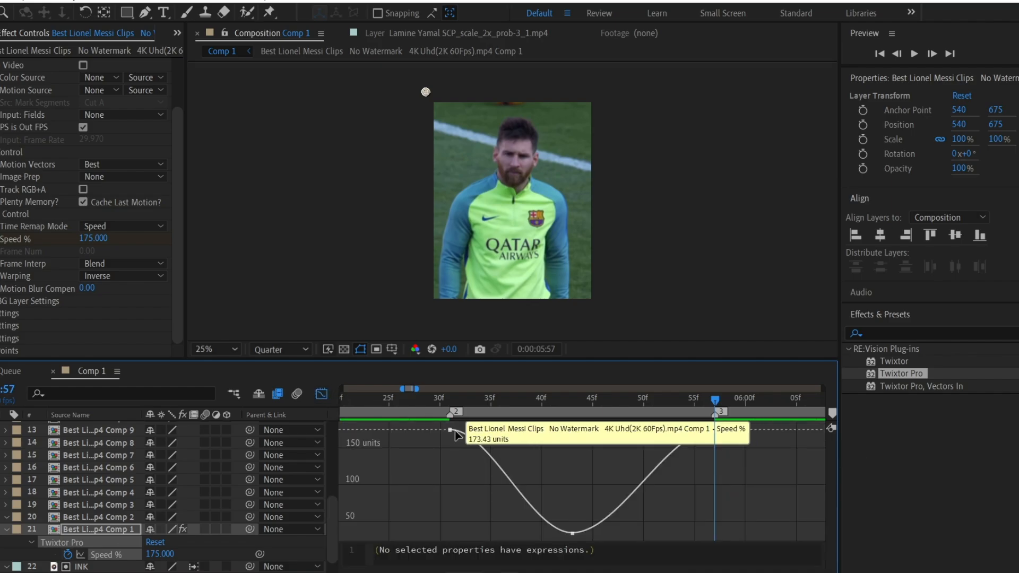
left_click(572, 533)
left_click_drag(532, 533, 459, 536)
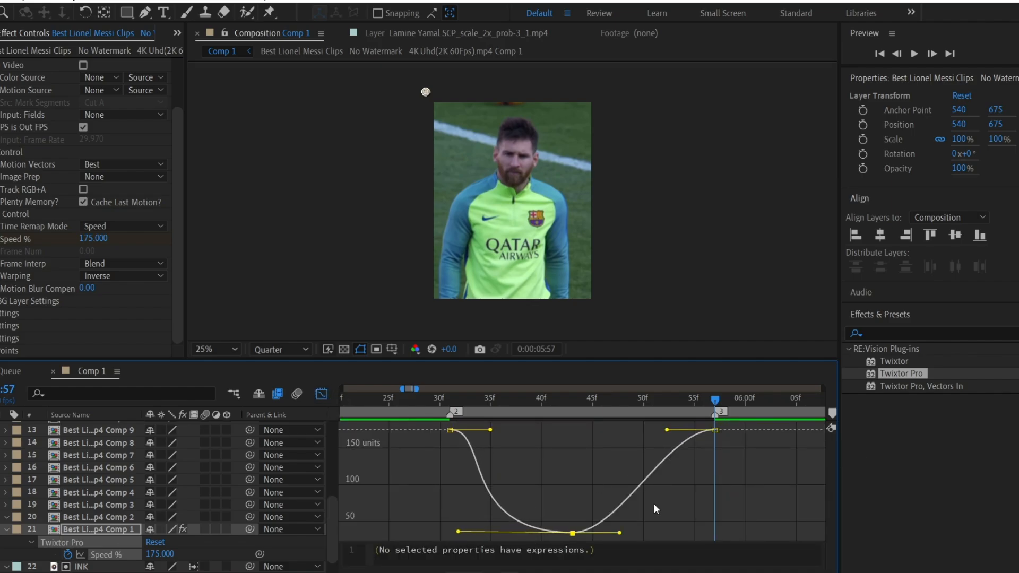
left_click_drag(620, 534, 731, 534)
left_click_drag(667, 430, 675, 430)
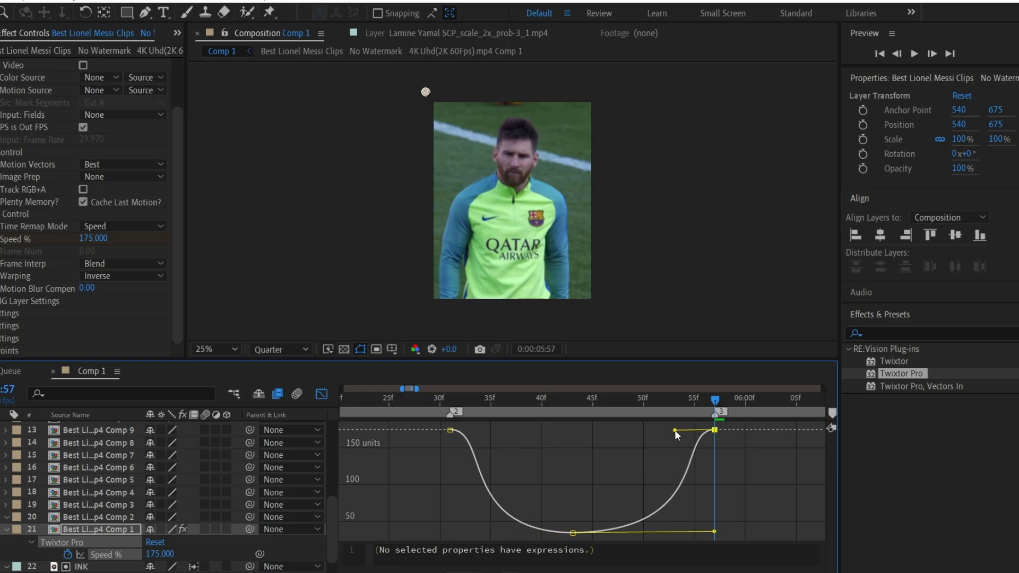
left_click_drag(410, 399, 314, 402)
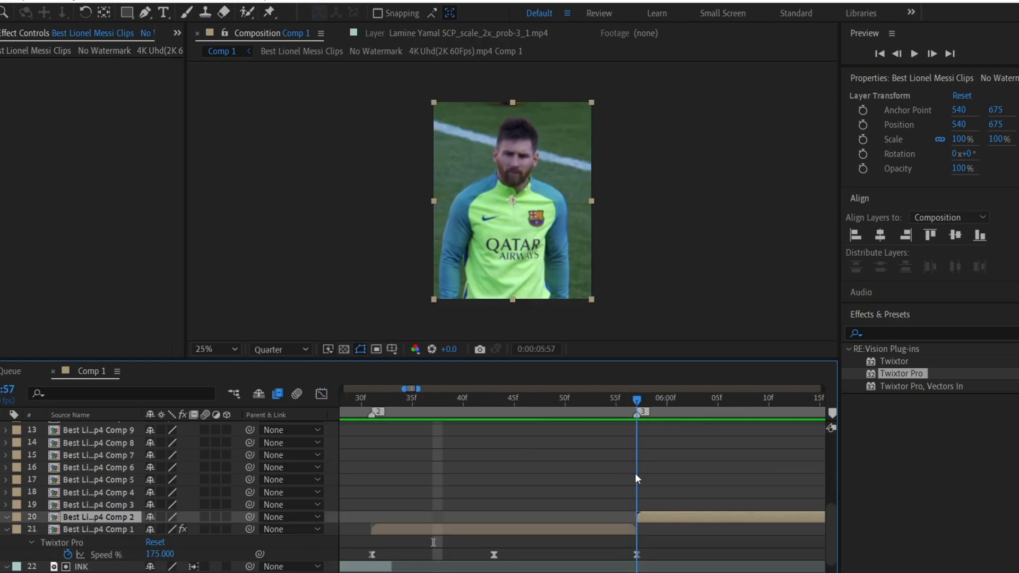
- Paste the keyframed Twixtor Pro effect onto the second Messi pre-comp and move its last Speed % keyframe to the clip's end at marker 4
left_click(145, 257)
key("ctrl+v")
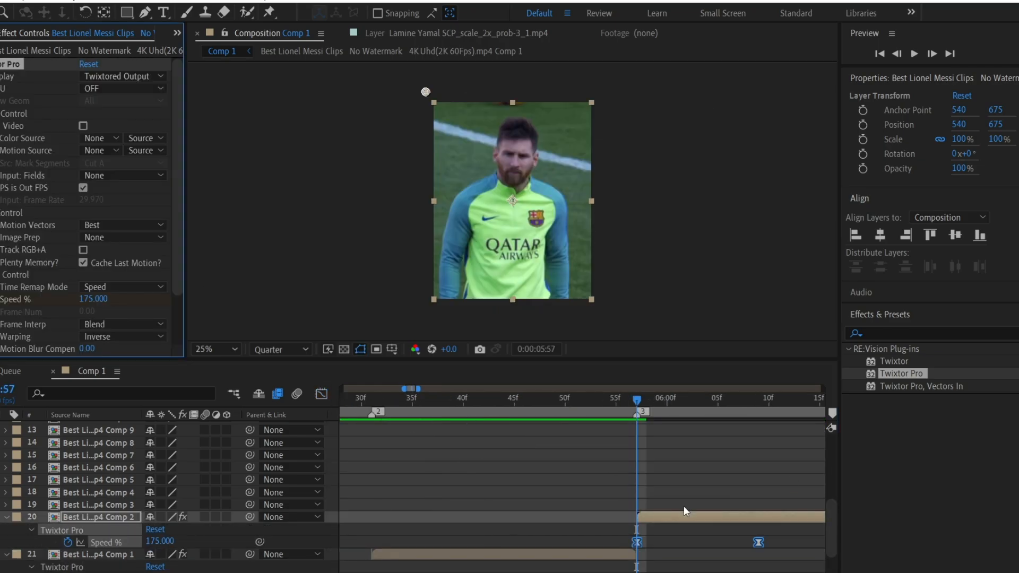
mouse_move(683, 403)
left_mouse_down()
mouse_move(870, 442)
mouse_move(651, 460)
left_mouse_up()
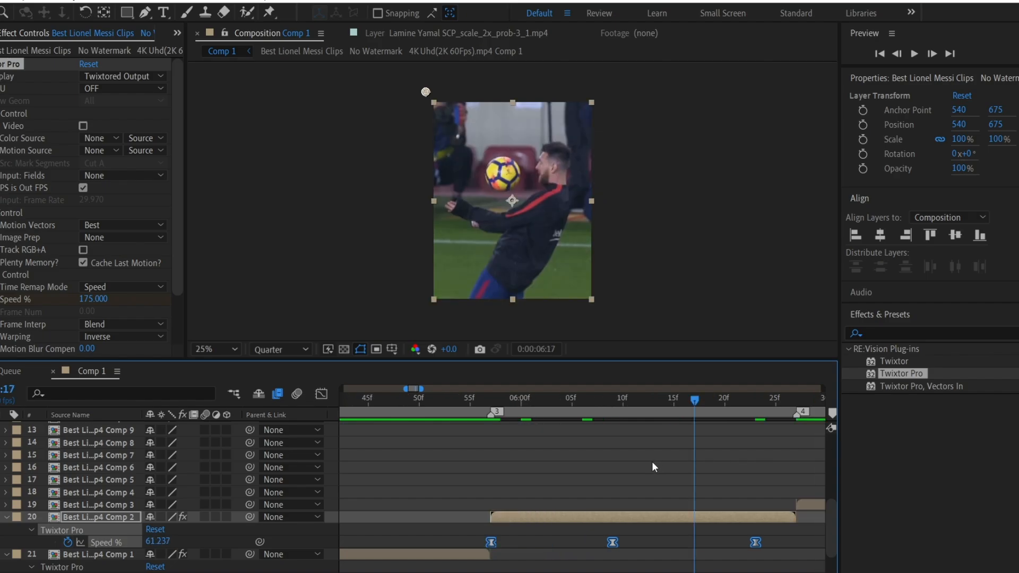
key("k")
key("k")
left_click_drag(785, 535, 474, 548)
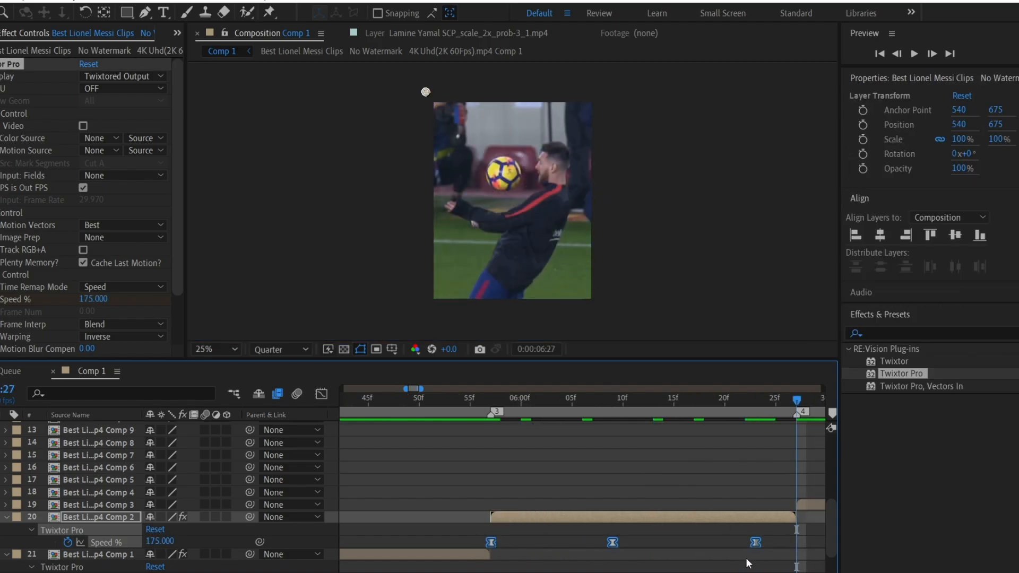
left_click_drag(755, 545, 796, 543)
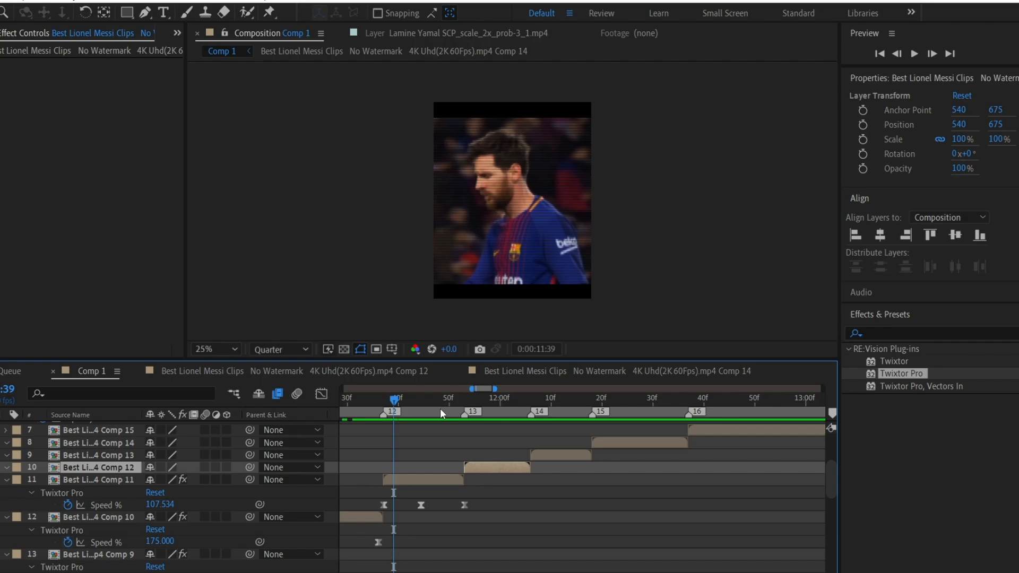
- Apply S_BlurMoCurves to the first Messi pre-comp and keyframe Z Dist from 1 at its start to 0.8 at marker 3
left_click_drag(440, 409, 364, 403)
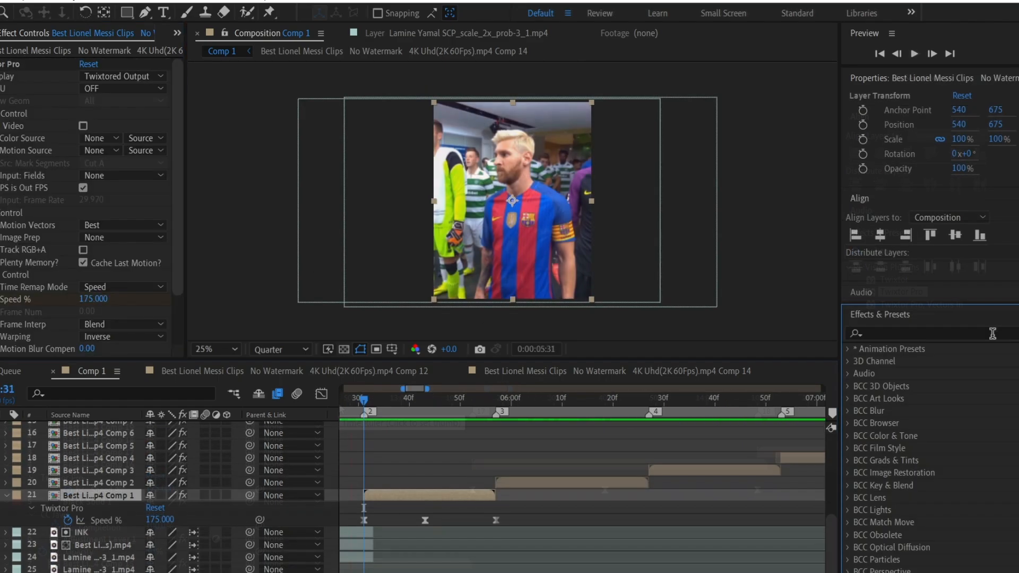
left_click(972, 329)
type("S_blurmocurves")
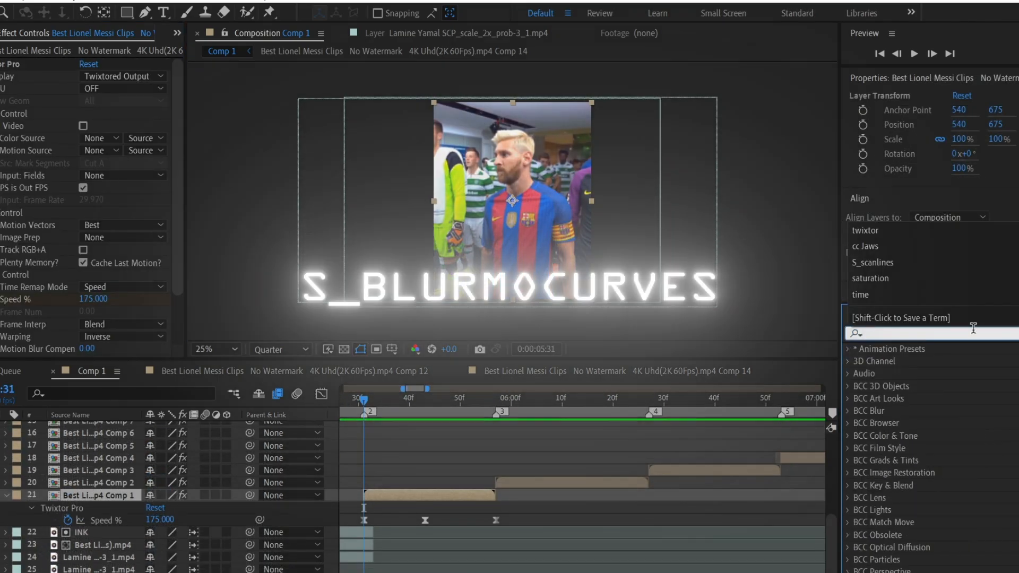
left_click_drag(926, 361, 457, 482)
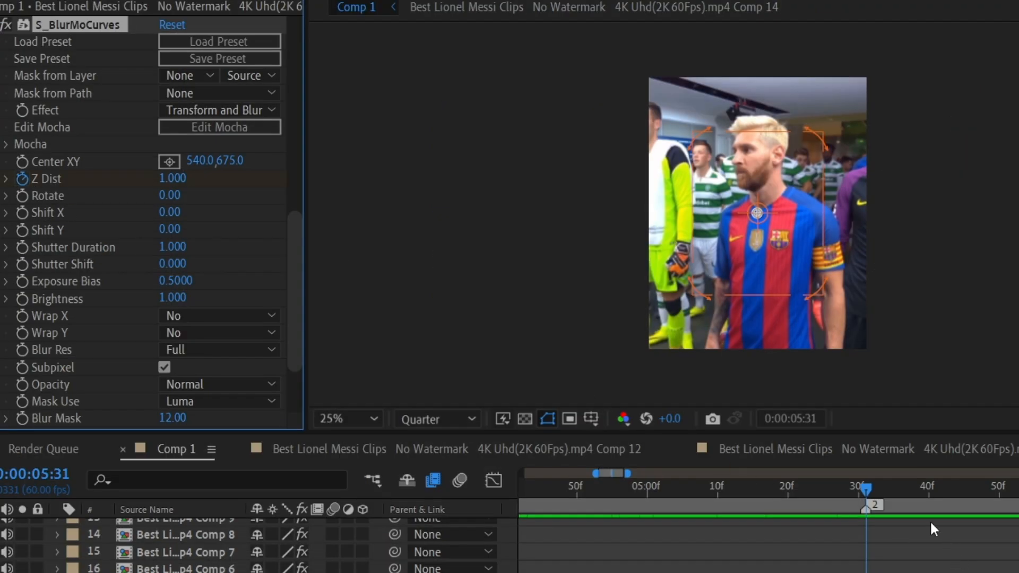
mouse_move(930, 523)
left_mouse_down()
mouse_move(715, 428)
mouse_move(721, 436)
left_mouse_up()
left_click(167, 179)
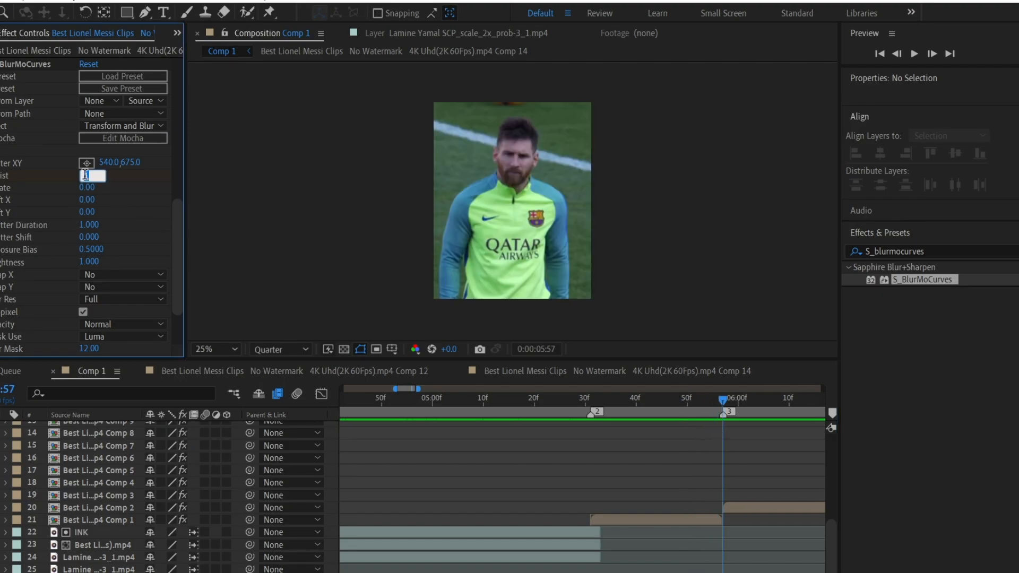
type("0.8")
key("Return")
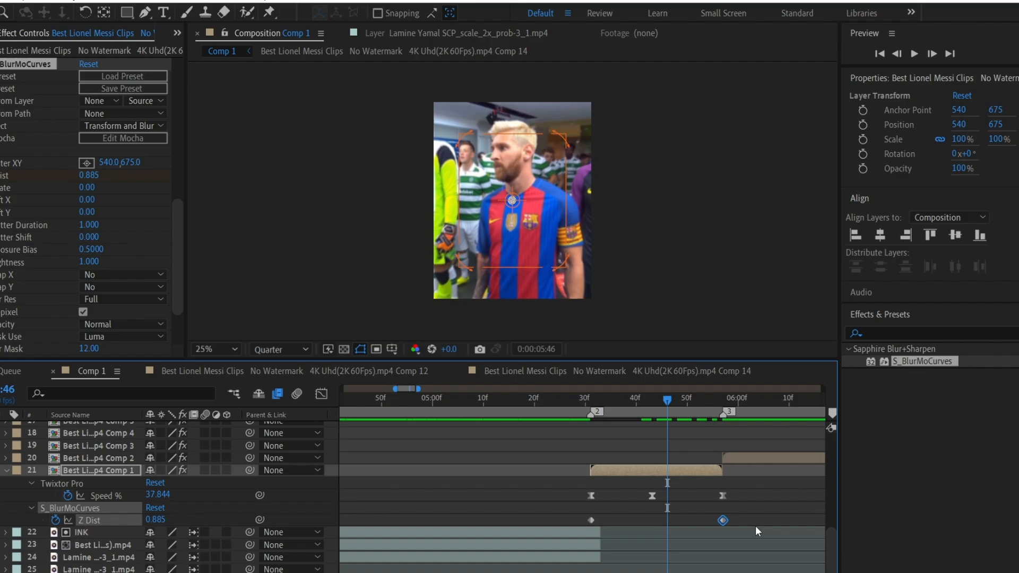
- Apply Easy Ease to both Z Dist keyframes of S_BlurMoCurves
left_click_drag(756, 525, 578, 522)
right_click(591, 521)
mouse_move(645, 514)
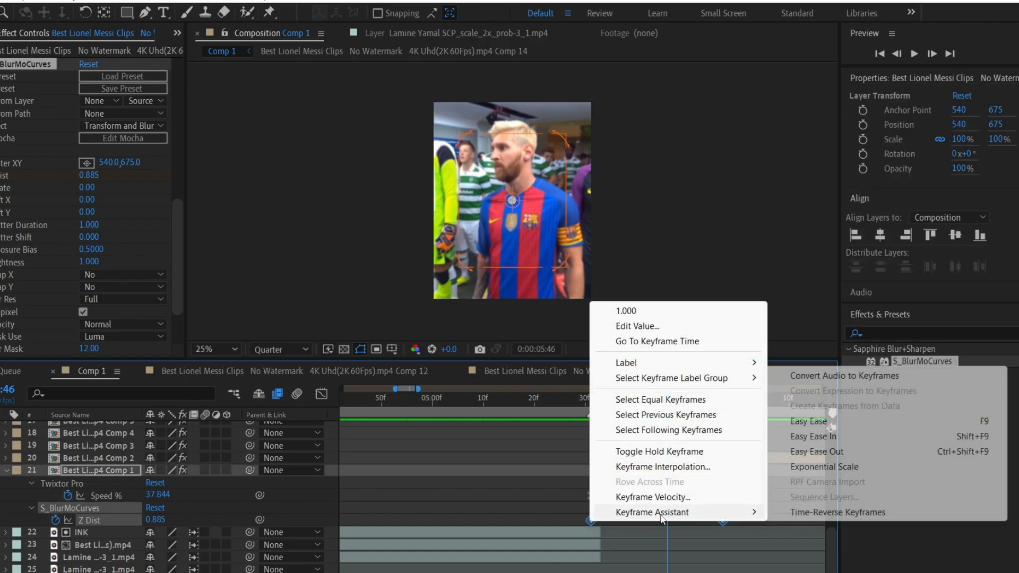
left_click(808, 436)
- Reshape the Z Dist value curve in the Graph Editor so it falls steeply at both ends and flattens in the middle
key("shift+F3")
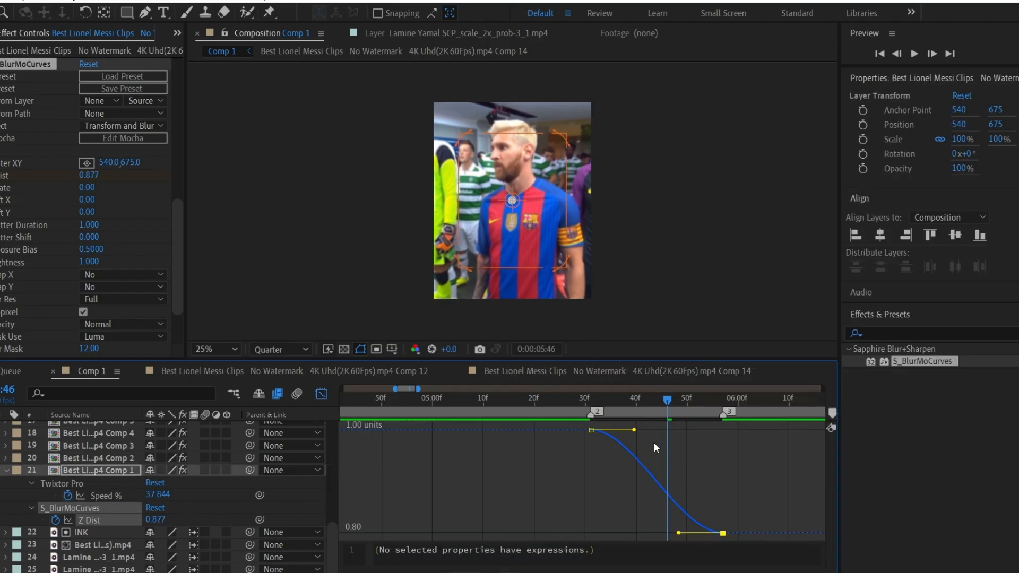
left_click_drag(635, 431, 605, 494)
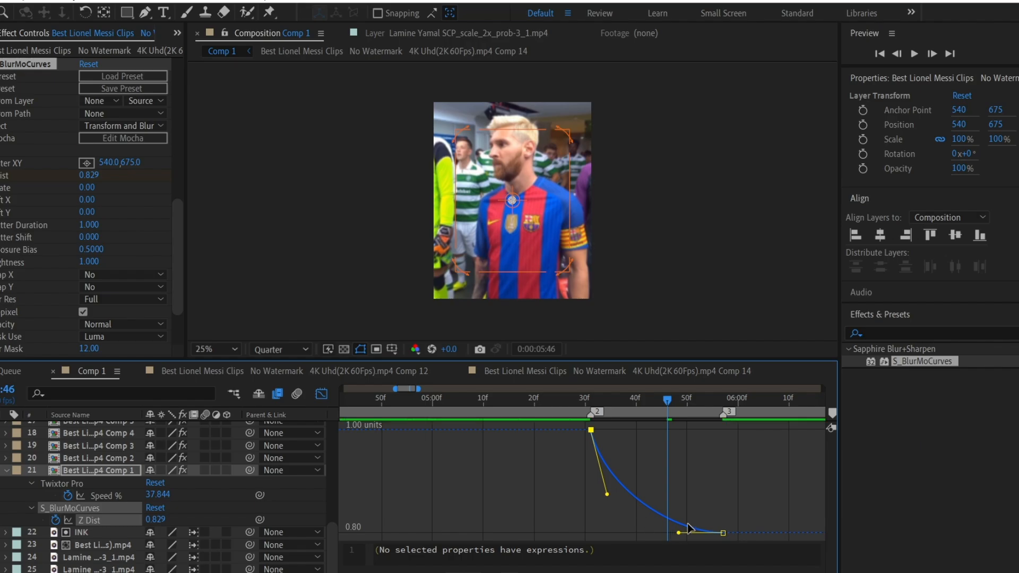
left_click_drag(678, 532, 708, 498)
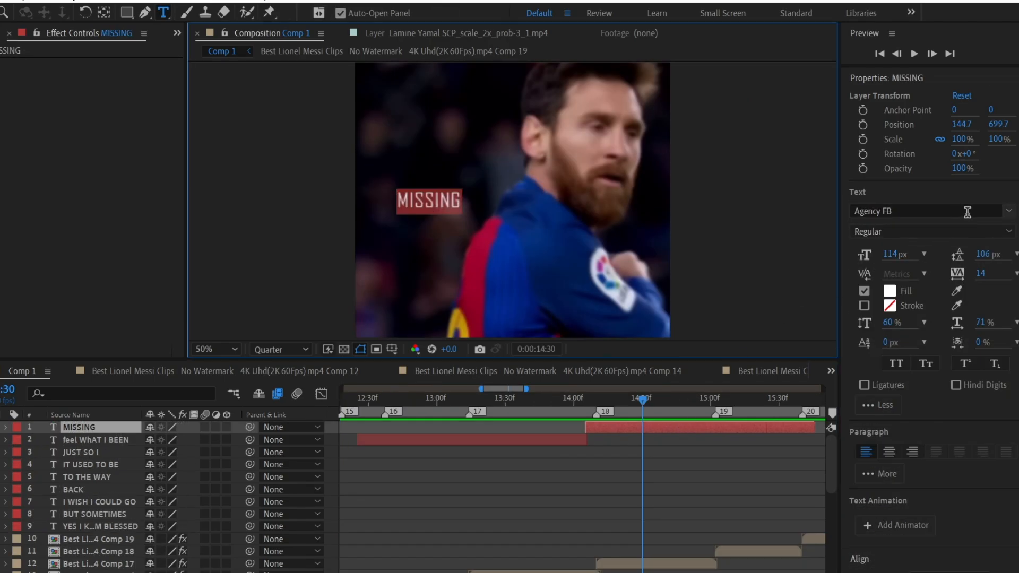
- Change the font of the "MISSING" and "YES I KNOW IAM BLESSED" text layers and preview the lyrics
left_click(966, 212)
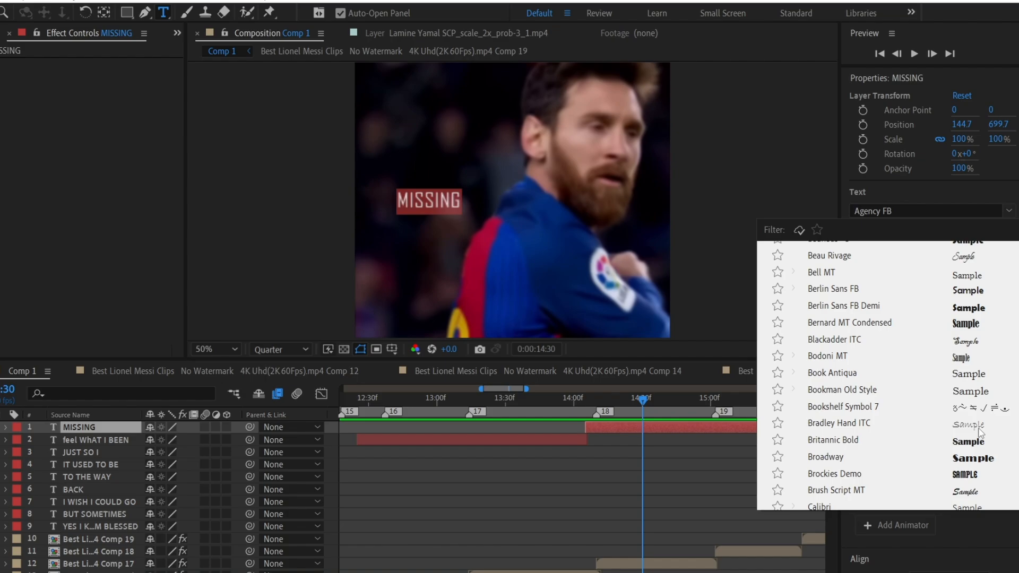
left_click(968, 359)
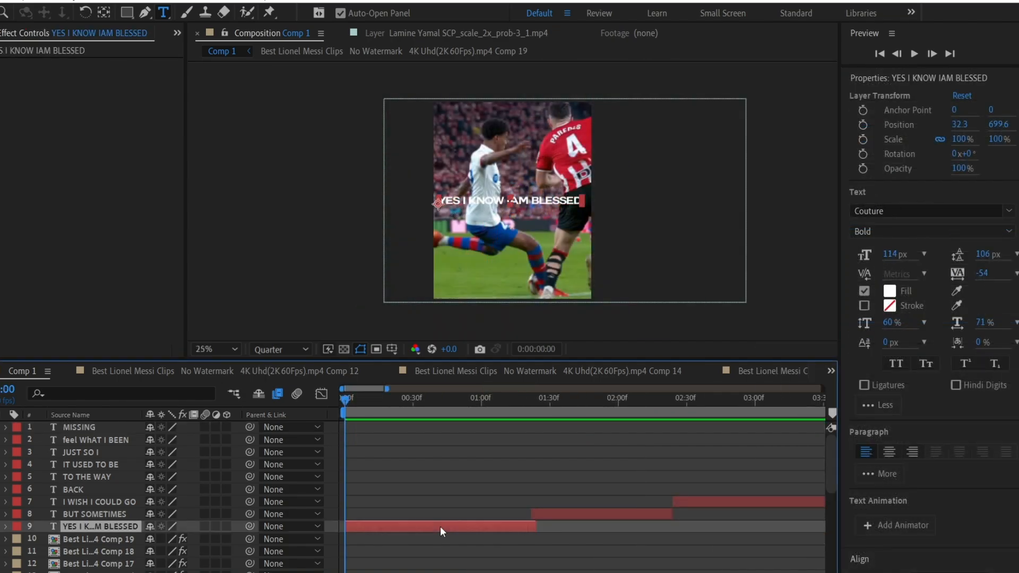
double_click(440, 526)
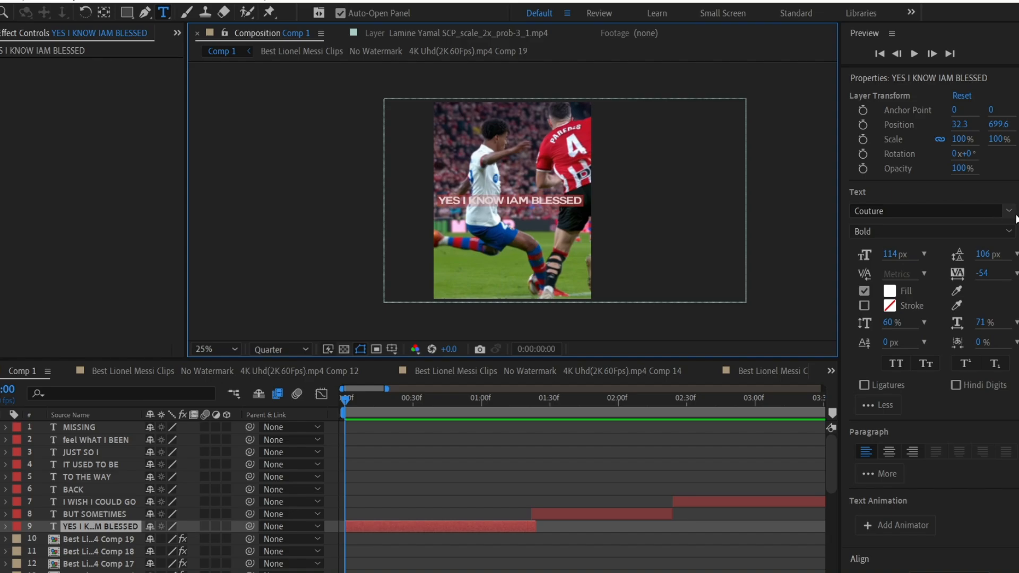
left_click(992, 212)
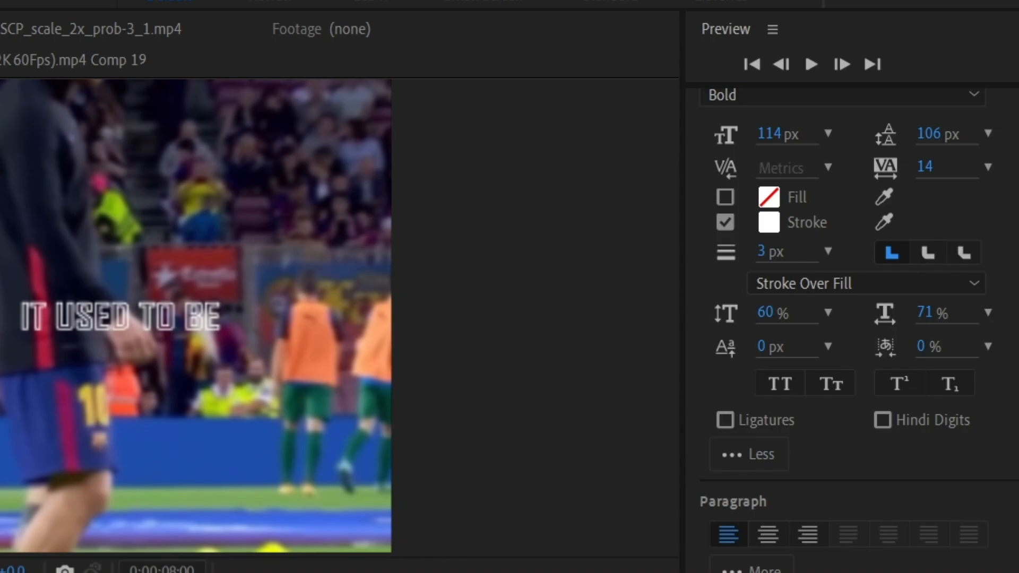
key("space")
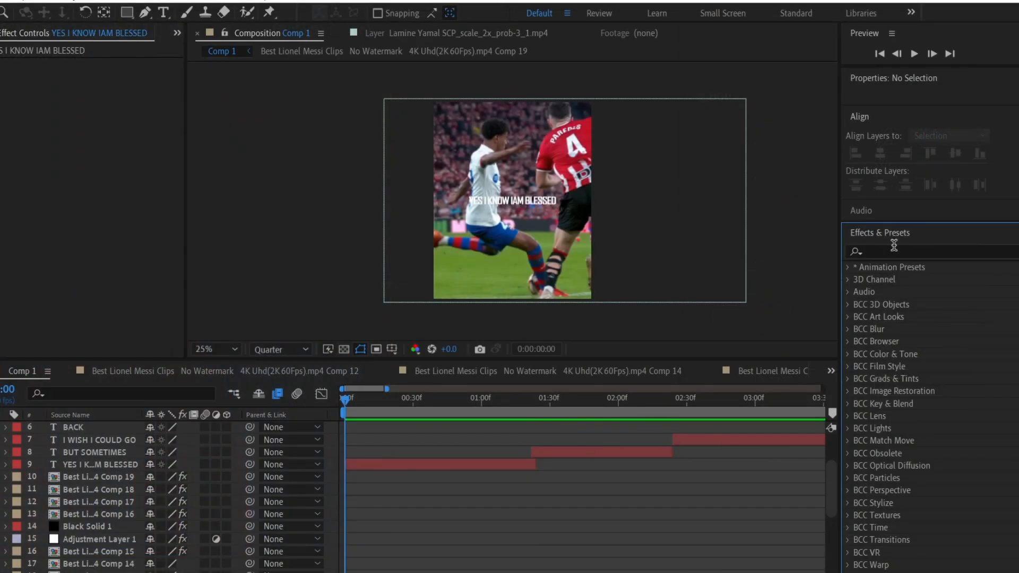
- Apply the Fade Up Words preset to the "YES I KNOW IAM BLESSED" text layer, reveal its keyframes and preview the animation
left_click(893, 249)
type("fade up words")
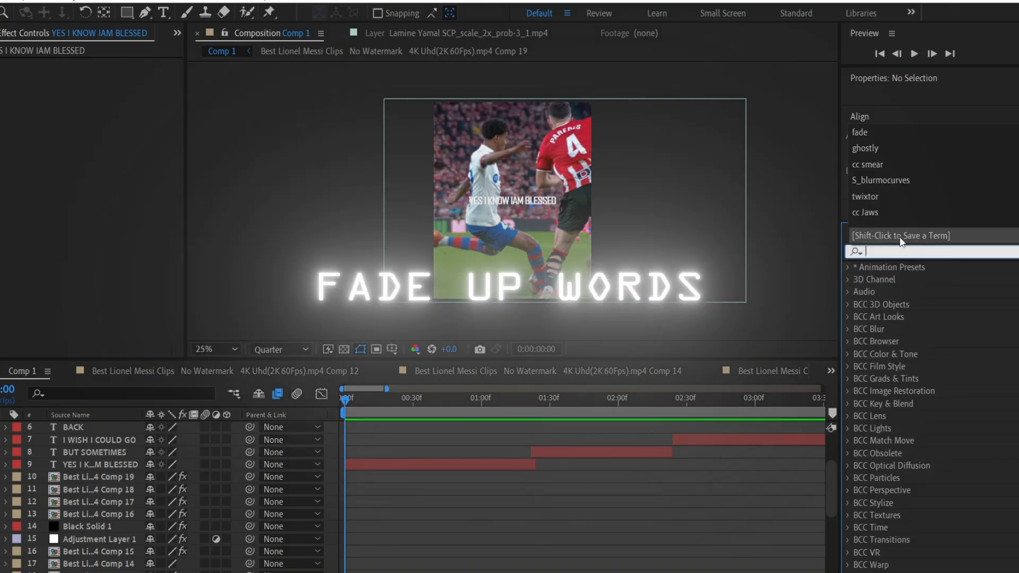
left_click_drag(932, 304, 448, 461)
key("u")
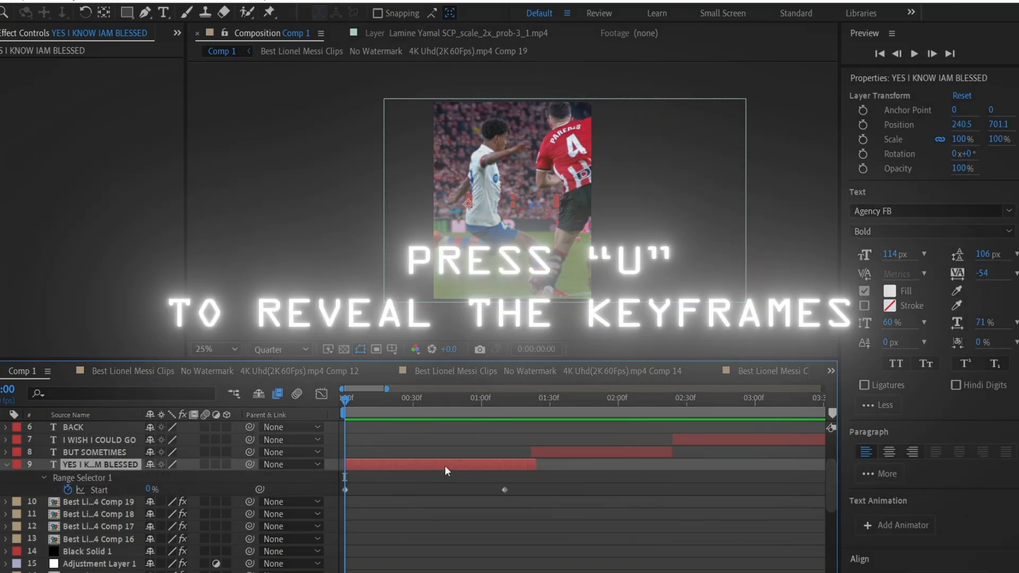
key("space")
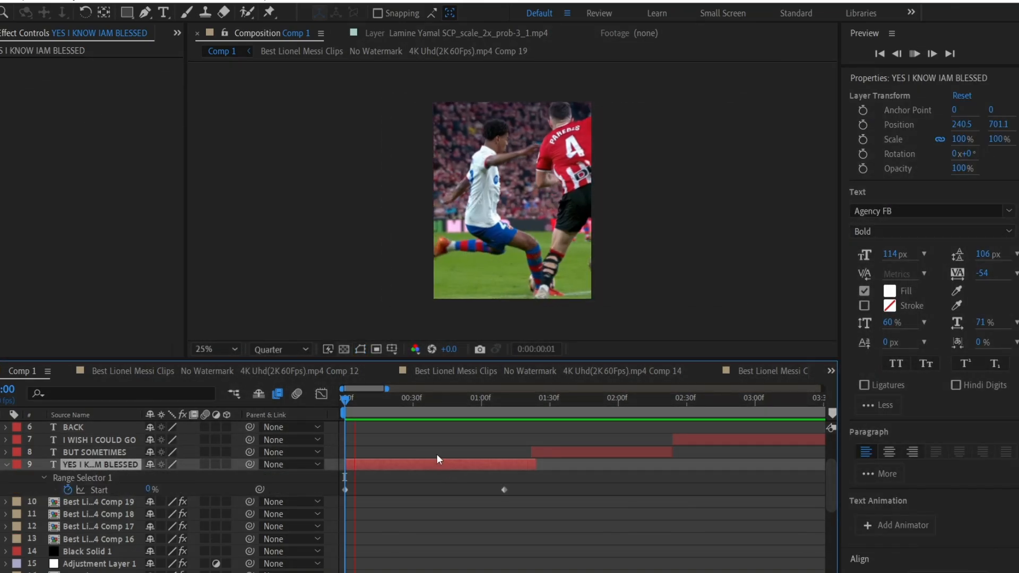
key("space")
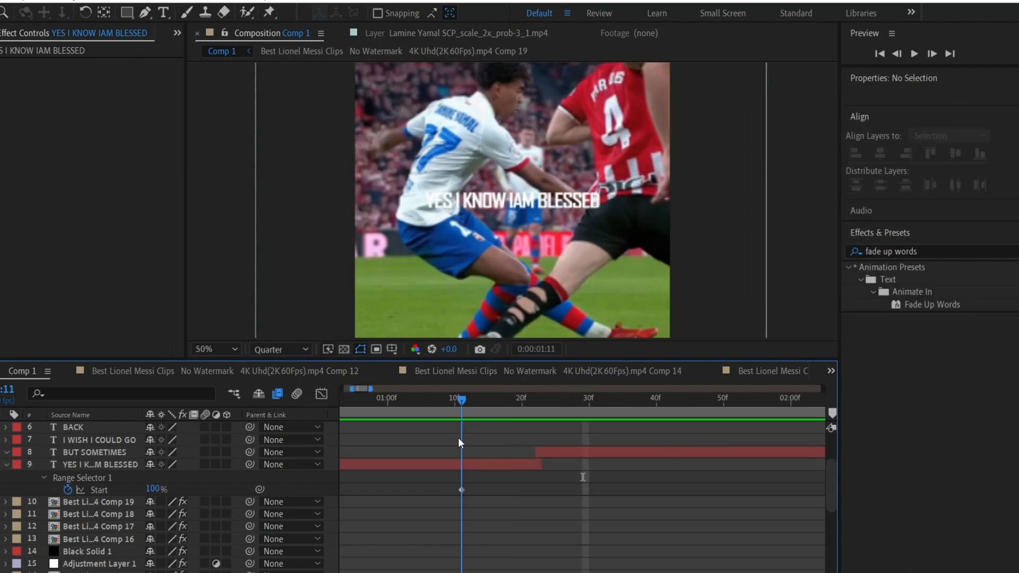
- Fade out the "YES I KNOW IAM BLESSED" layer by keyframing Opacity at 100% at 0:00:01:11 and lowering it at 0:00:01:23
left_click(474, 464)
key("t")
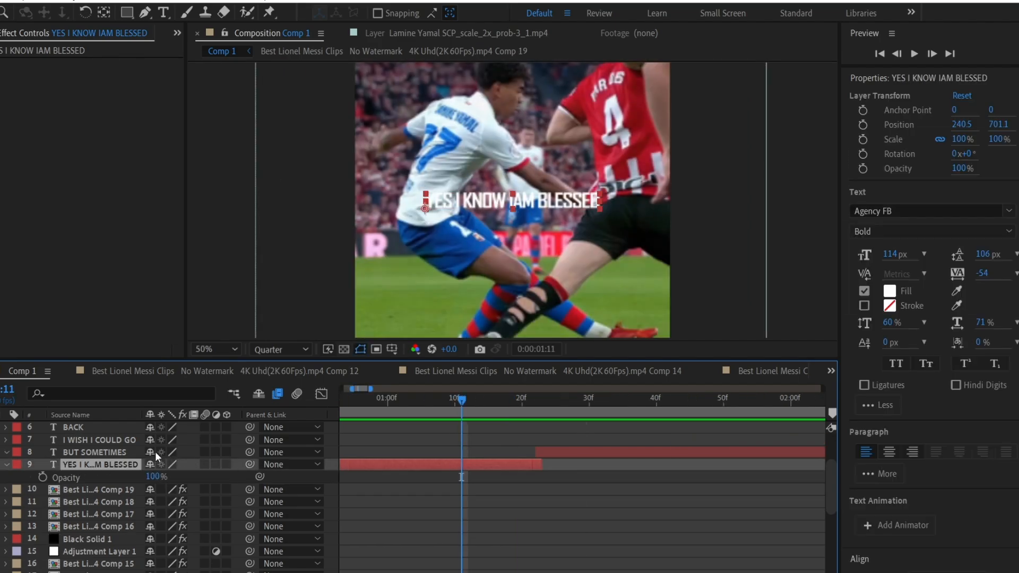
left_click(43, 477)
left_click_drag(461, 401, 539, 469)
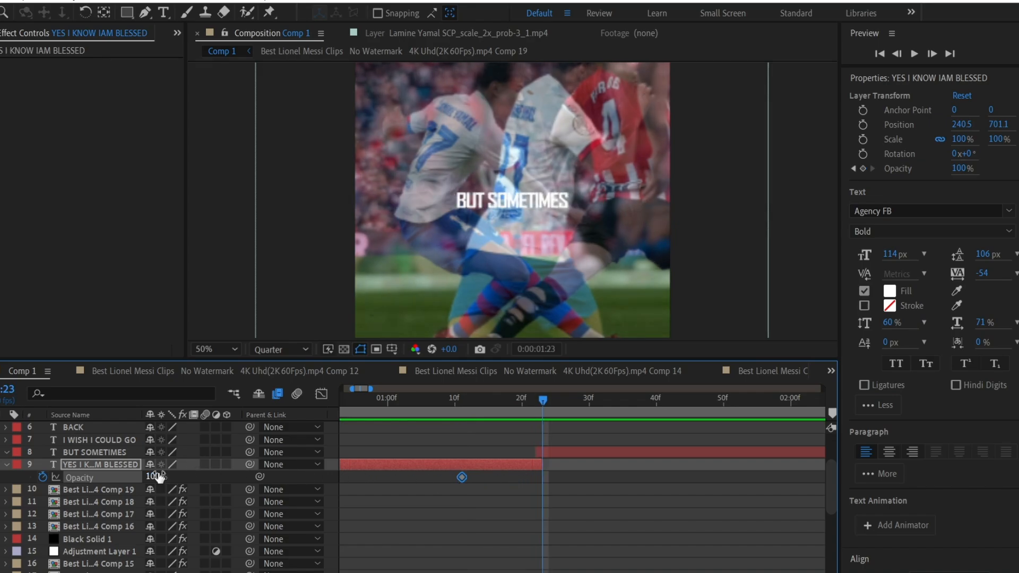
left_click_drag(159, 475, 67, 479)
left_click_drag(543, 402, 393, 403)
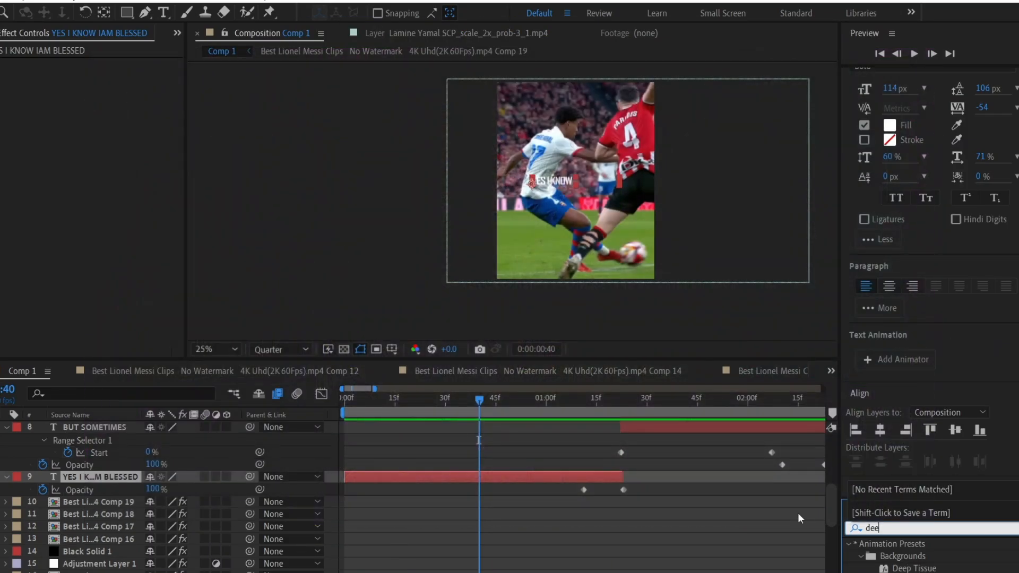
- Apply Deep Glow to the "YES I KNOW IAM BLESSED" layer with Radius 180 and Exposure 0.4
type("eep")
scroll(948, 566, "down", 1)
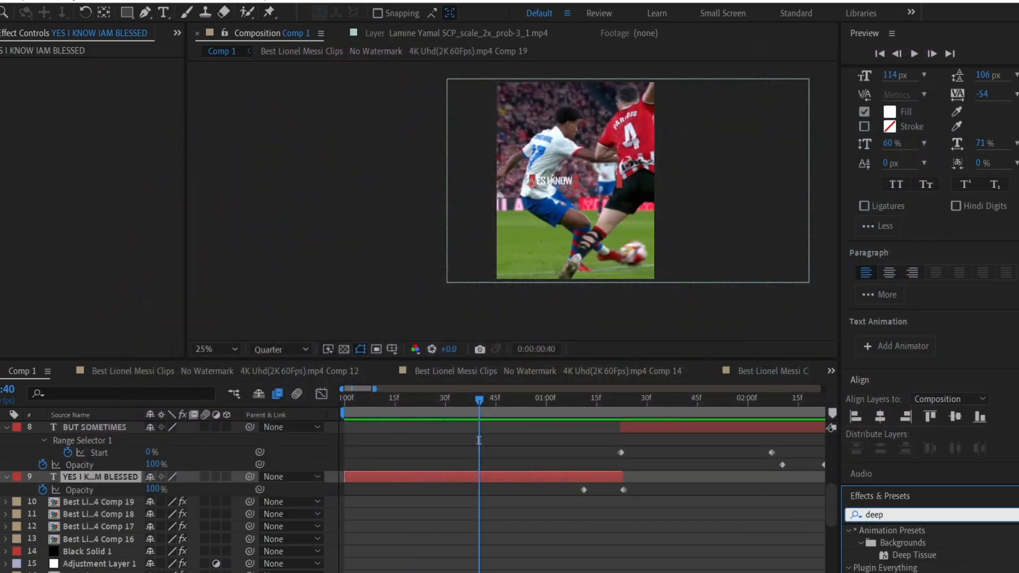
left_click_drag(910, 572, 495, 474)
left_click(98, 89)
type("1")
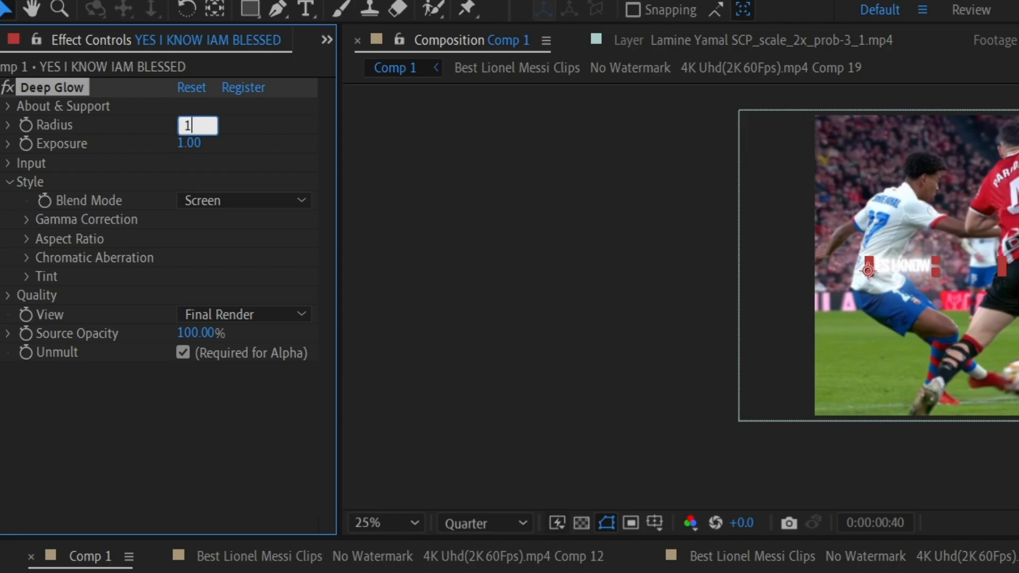
type("80")
key("Return")
left_click(191, 139)
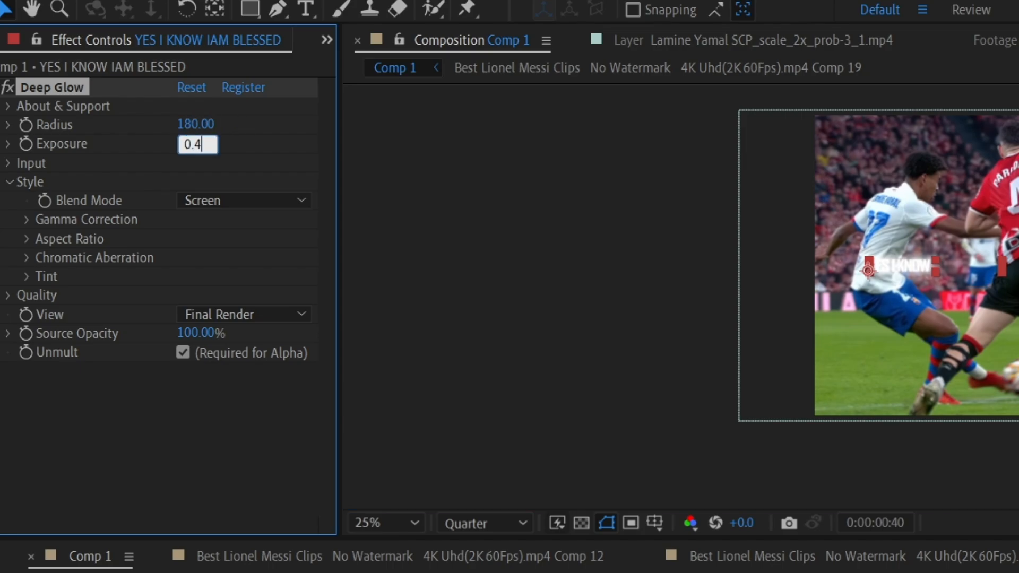
type("0.4")
key("Return")
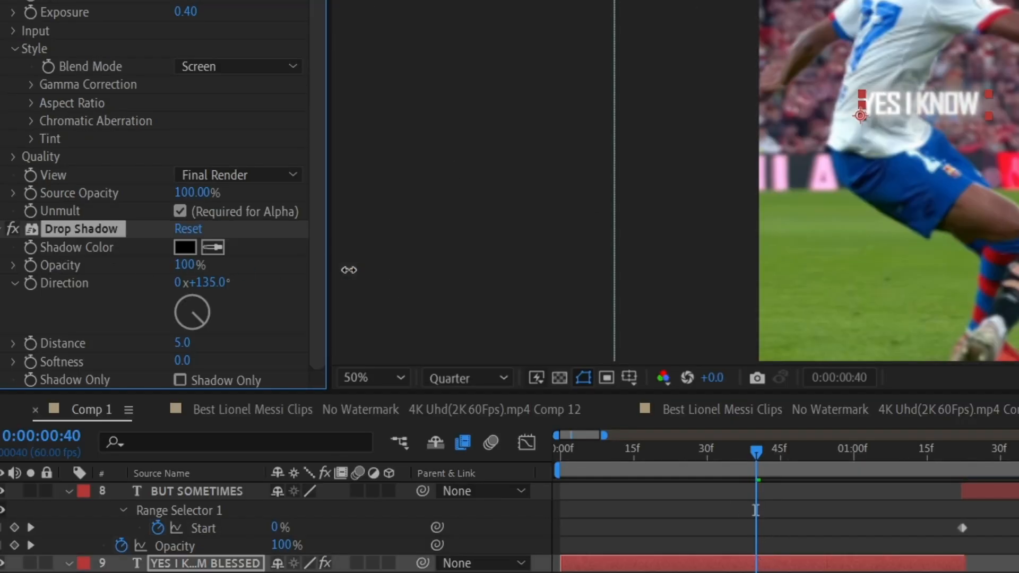
- Give the "YES I KNOW IAM BLESSED" text a Drop Shadow with Distance 10 and Softness 11, and add Bevel Alpha
key("Return")
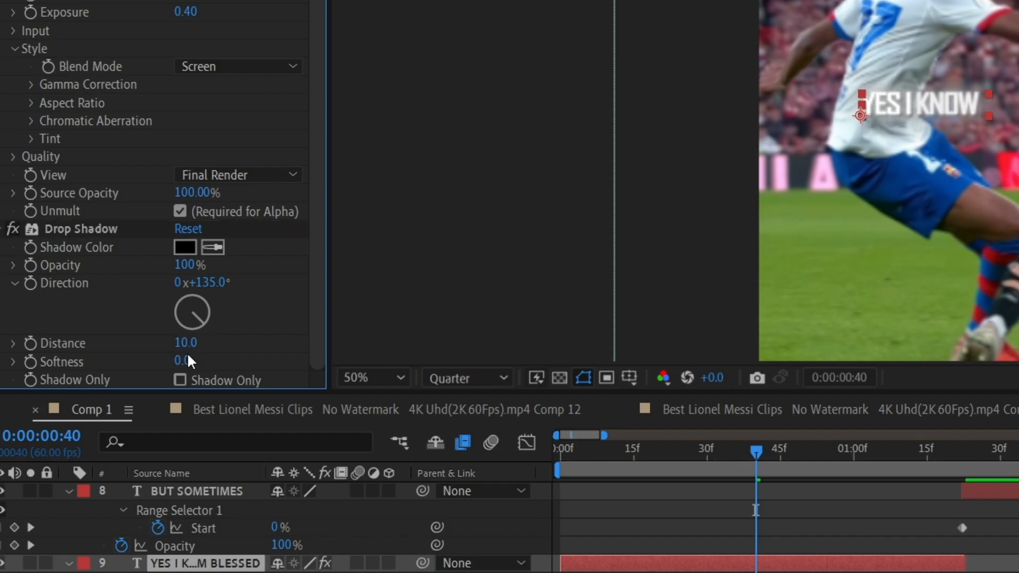
left_click(187, 359)
type("11")
key("Return")
left_click_drag(901, 567, 40, 280)
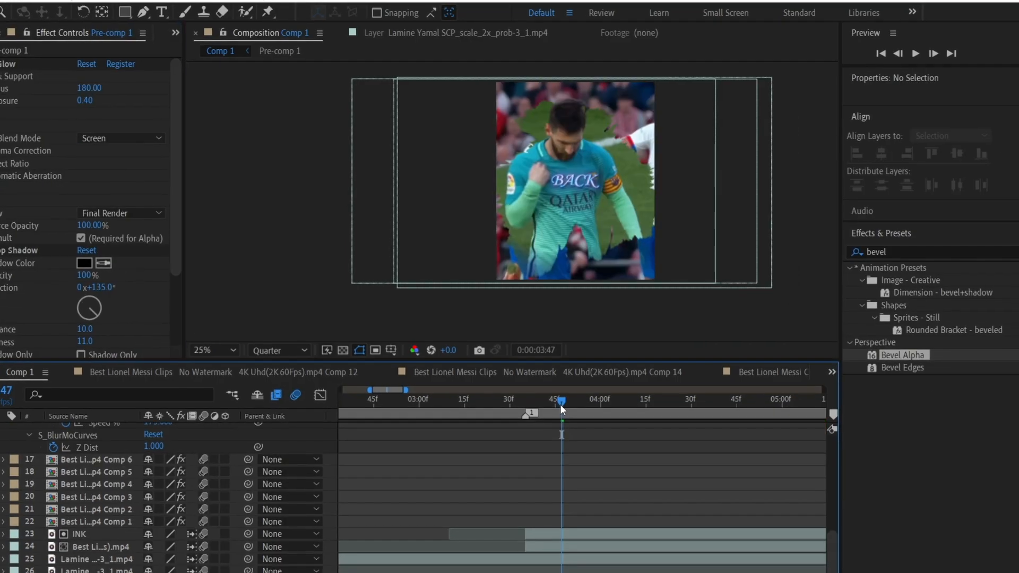